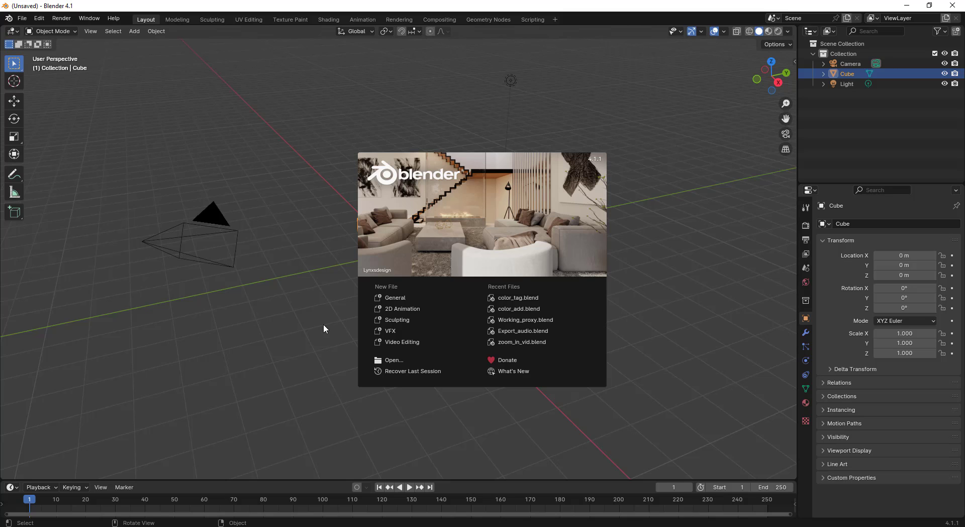
# Step: Start a new Video Editing project from the Blender splash screen
pyautogui.click(402, 342)
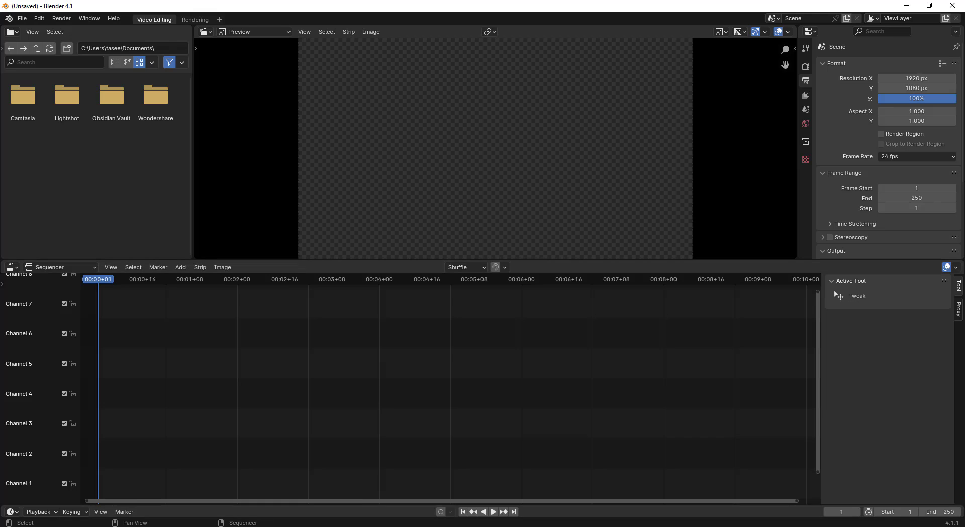
pyautogui.click(164, 499)
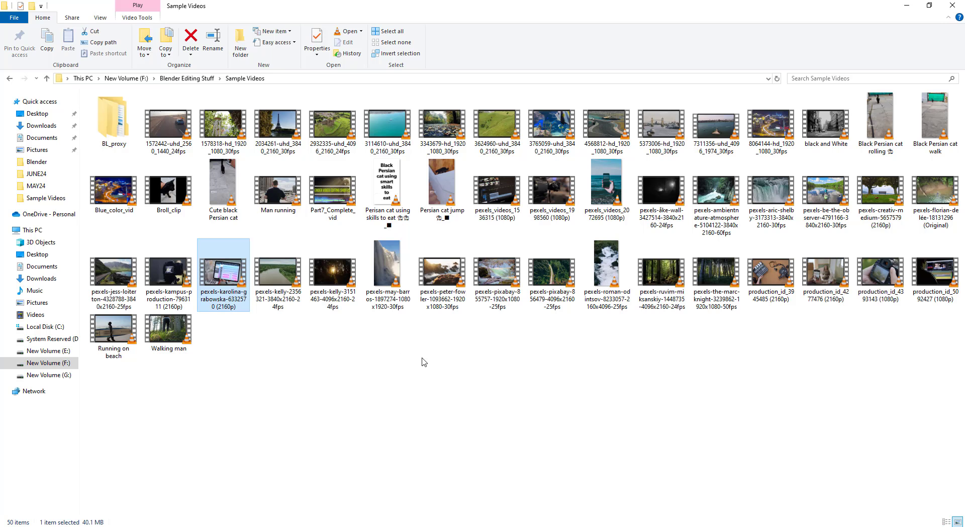
pyautogui.moveTo(228, 269); pyautogui.dragTo(216, 370)
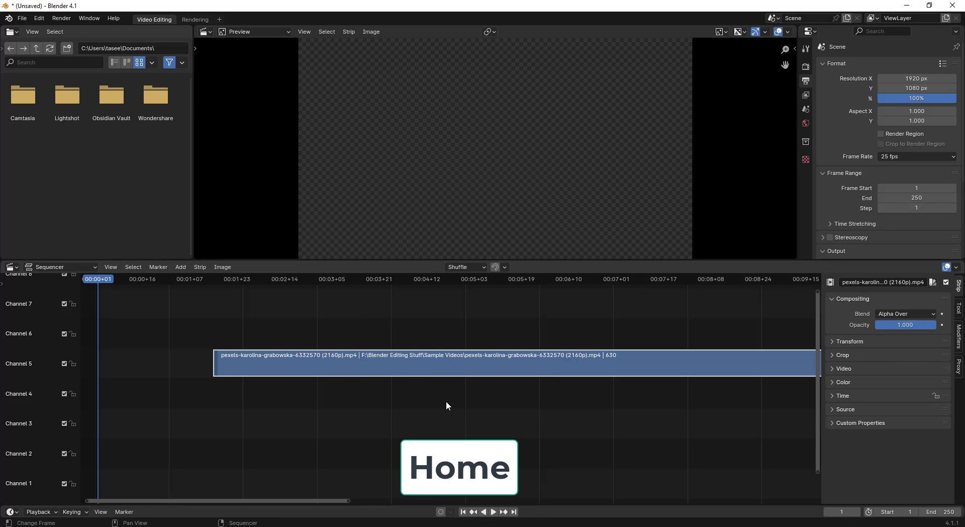
# Step: Snap the selected tablet clip strip so it begins at frame 1
pyautogui.press('Home')
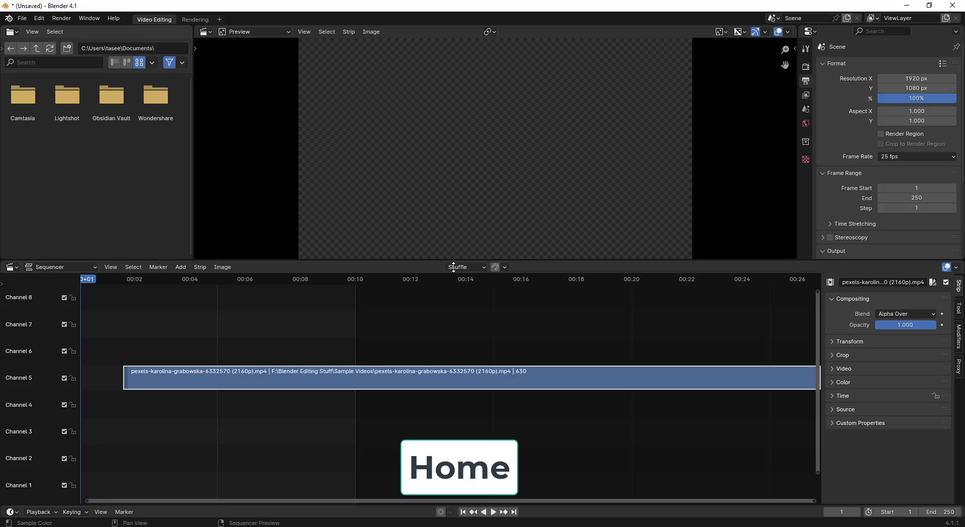
pyautogui.moveTo(228, 340); pyautogui.dragTo(279, 425)
pyautogui.hotkey('shift', 's')
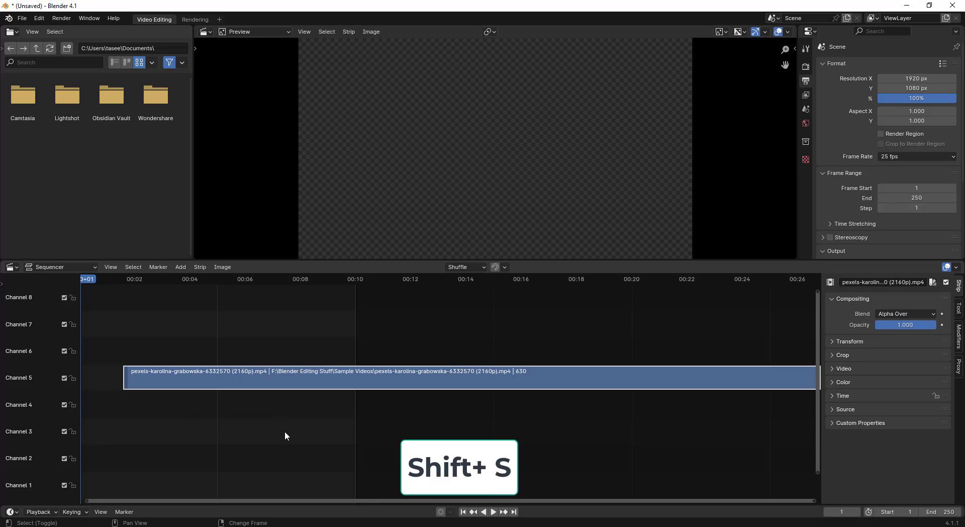
pyautogui.click(284, 435)
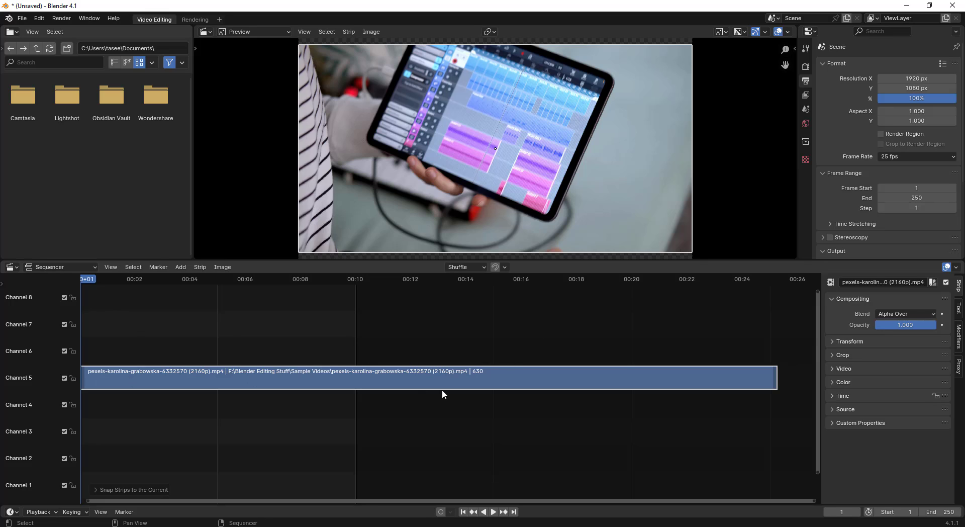
# Step: Play the clip to preview it, then return to the first frame
pyautogui.press('space')
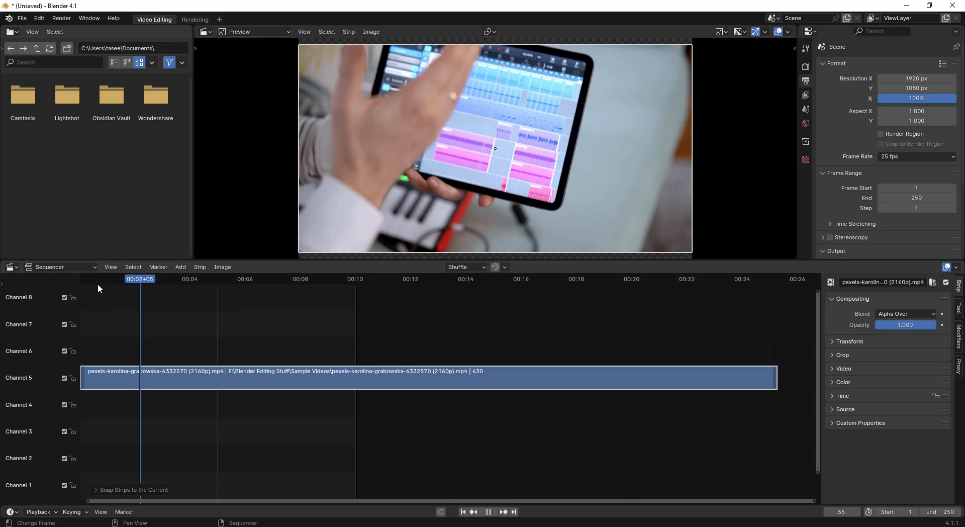
pyautogui.click(97, 284)
pyautogui.hotkey('shift', 'Left')
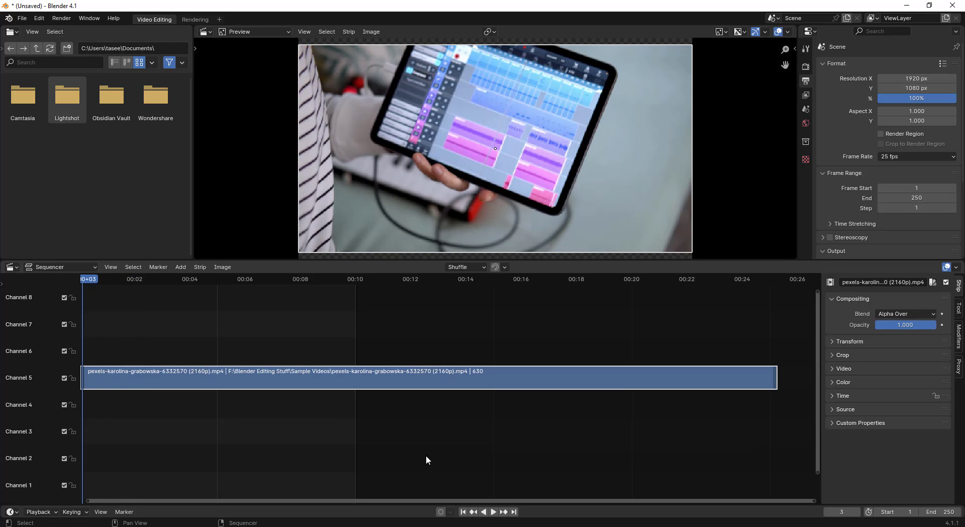
pyautogui.click(490, 511)
pyautogui.click(492, 512)
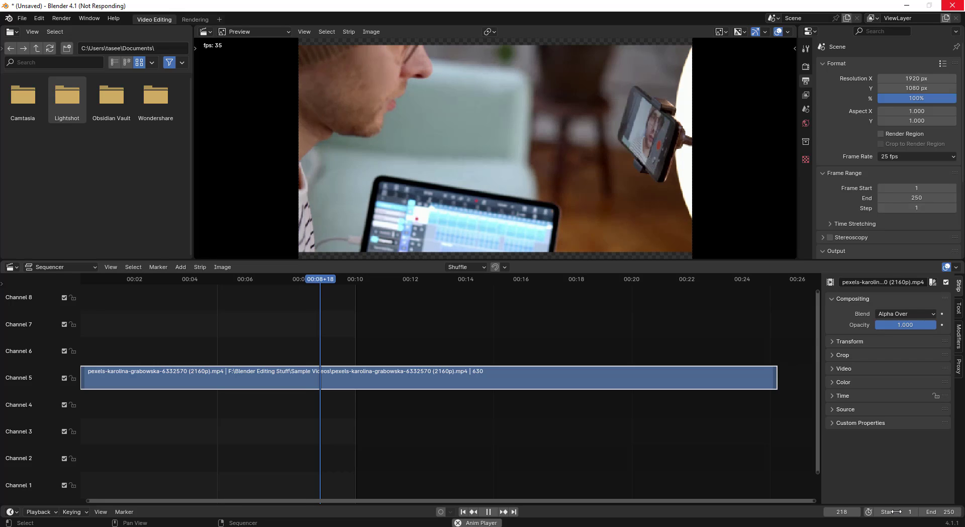
pyautogui.press('Escape')
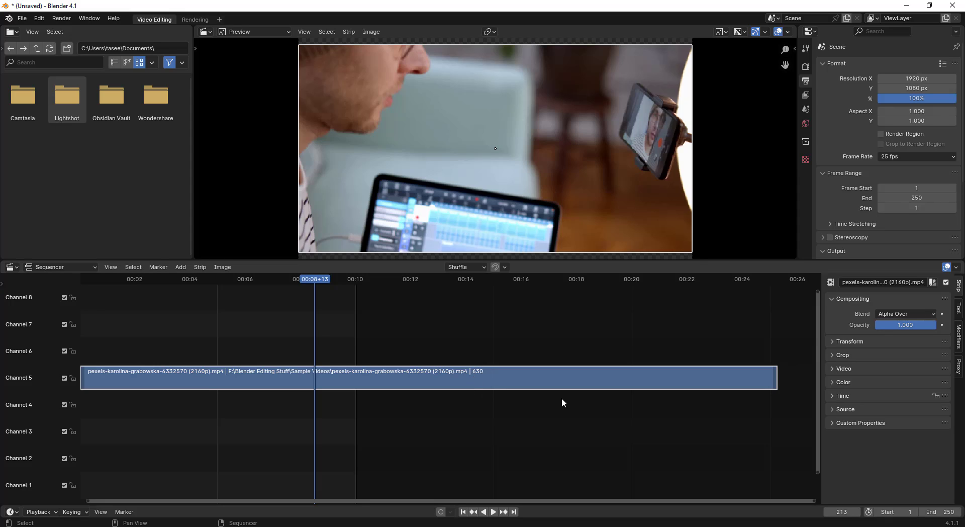
pyautogui.click(940, 511)
pyautogui.press('Escape')
# Step: Fit the playback range to the strip, ending at frame 630, and play it back to check
pyautogui.rightClick(454, 377)
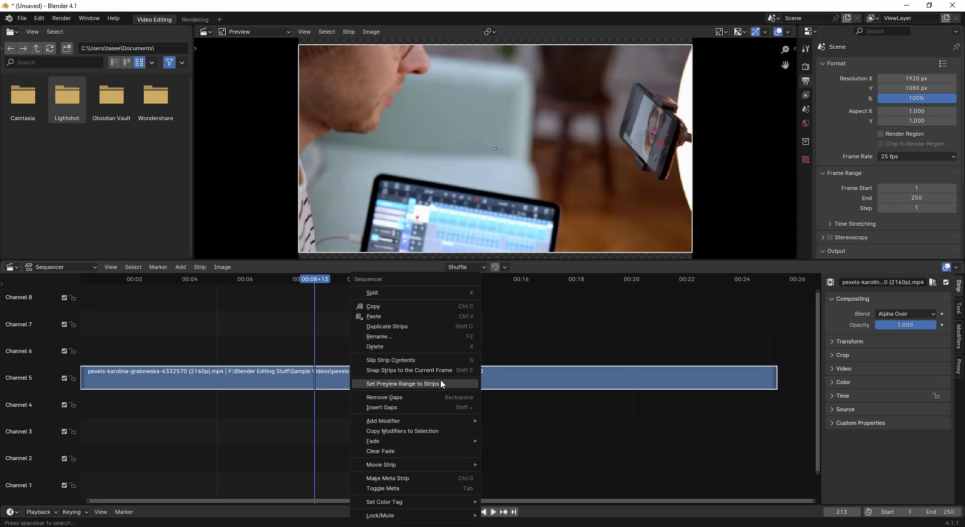
pyautogui.click(445, 384)
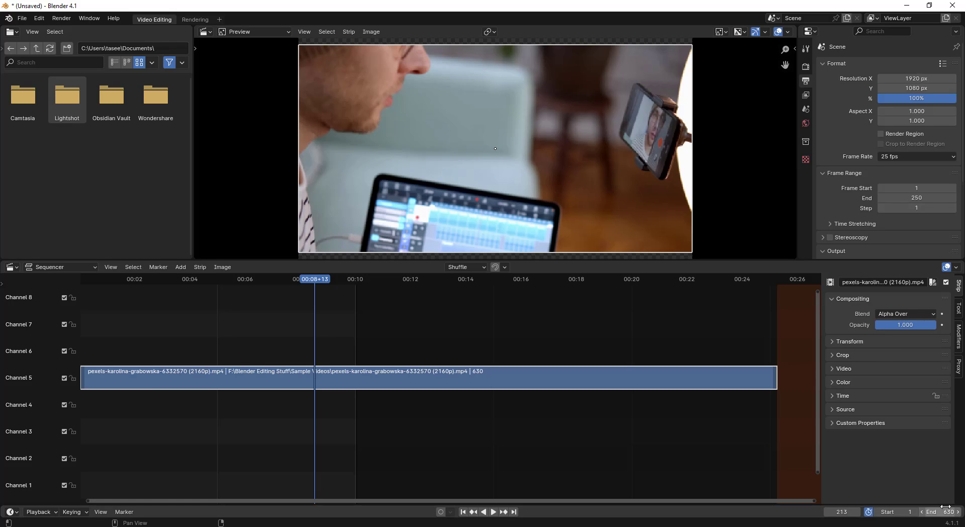
pyautogui.click(492, 511)
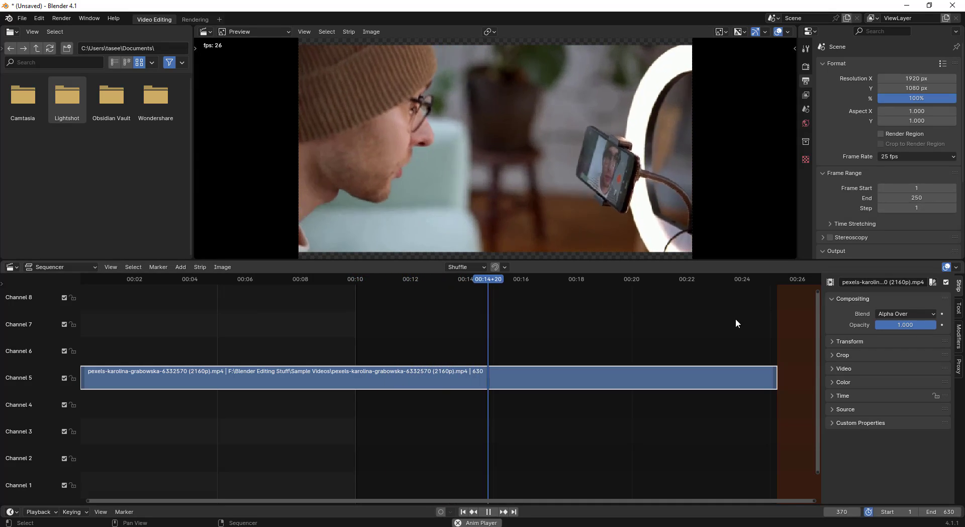
pyautogui.click(488, 511)
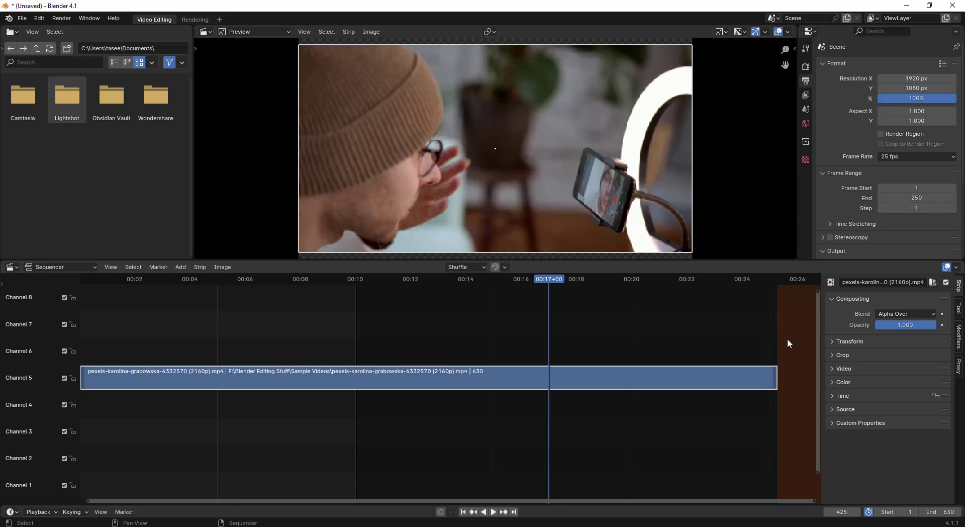
# Step: Set the playback End frame to 620
pyautogui.click(940, 511)
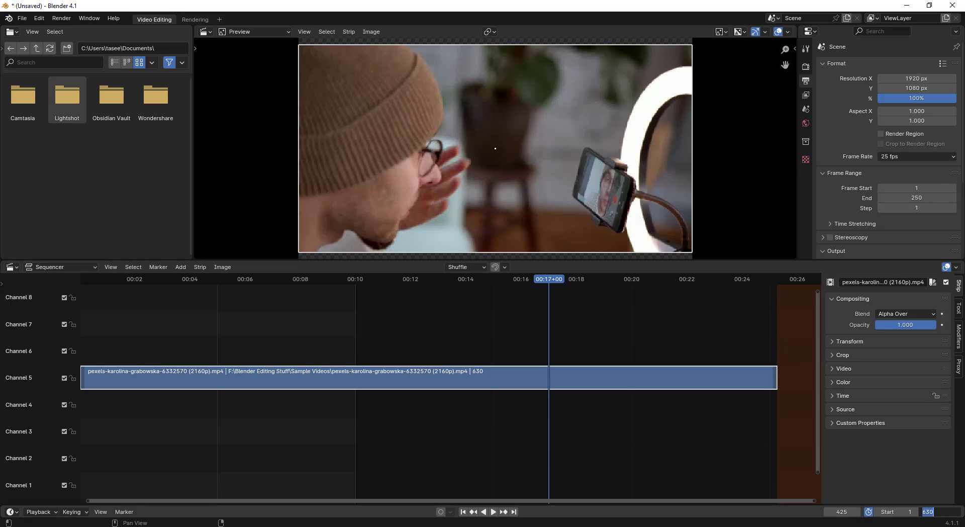
pyautogui.press('BackSpace')
pyautogui.write('620')
pyautogui.press('Return')
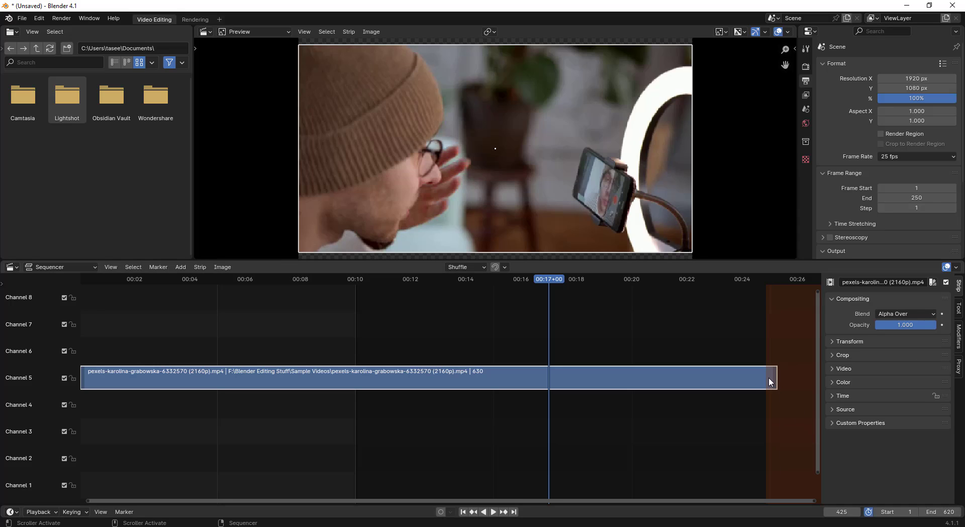
# Step: Set the playback Start frame to 100, correcting an initial entry of 10
pyautogui.click(904, 510)
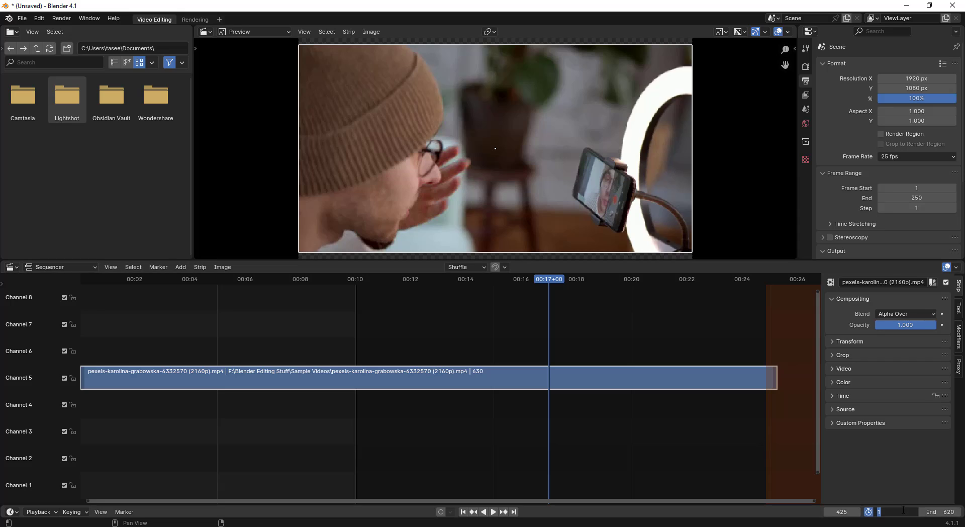
pyautogui.write('10')
pyautogui.press('Return')
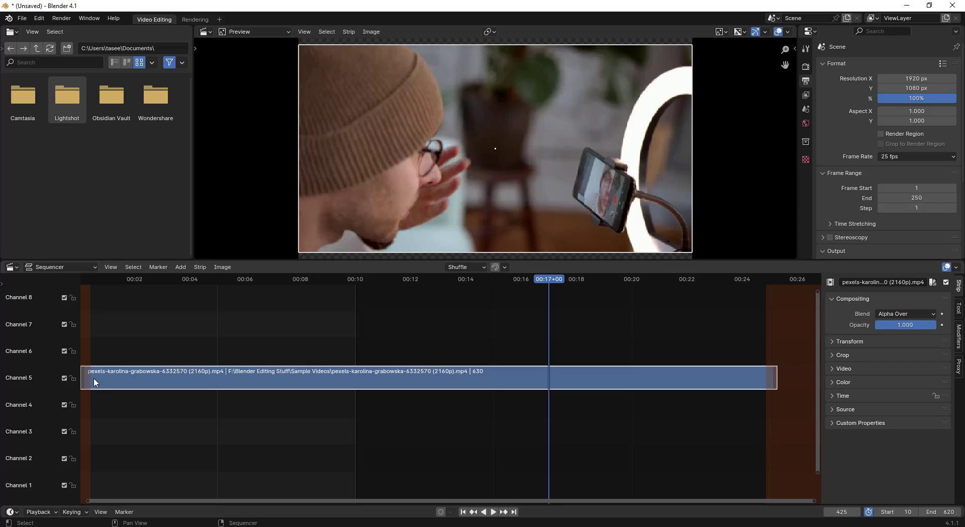
pyautogui.click(900, 513)
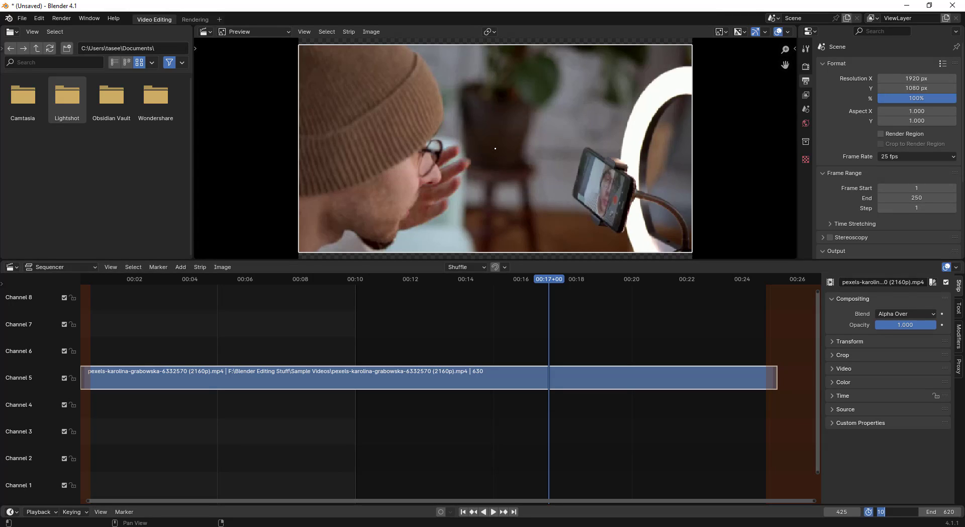
pyautogui.write('100')
pyautogui.press('Return')
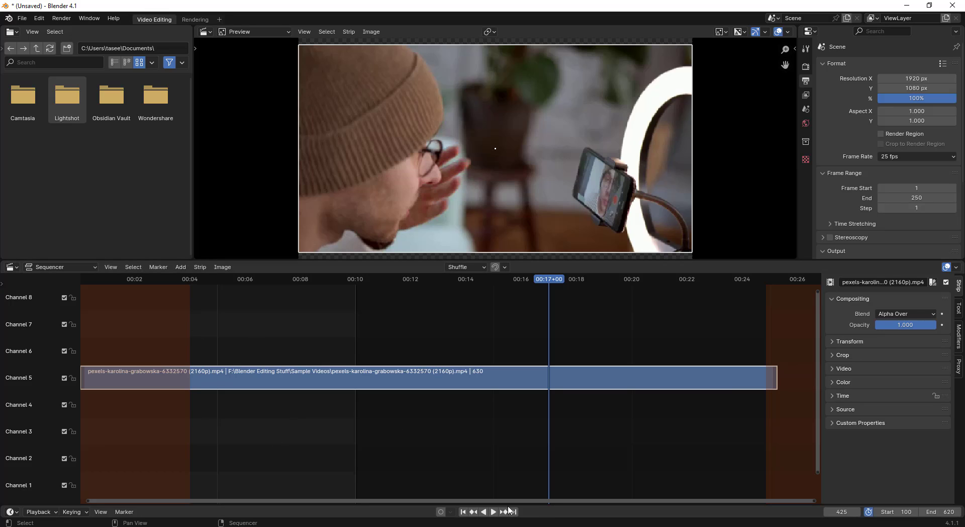
# Step: Play back the trimmed 100–620 range and stop it
pyautogui.click(732, 280)
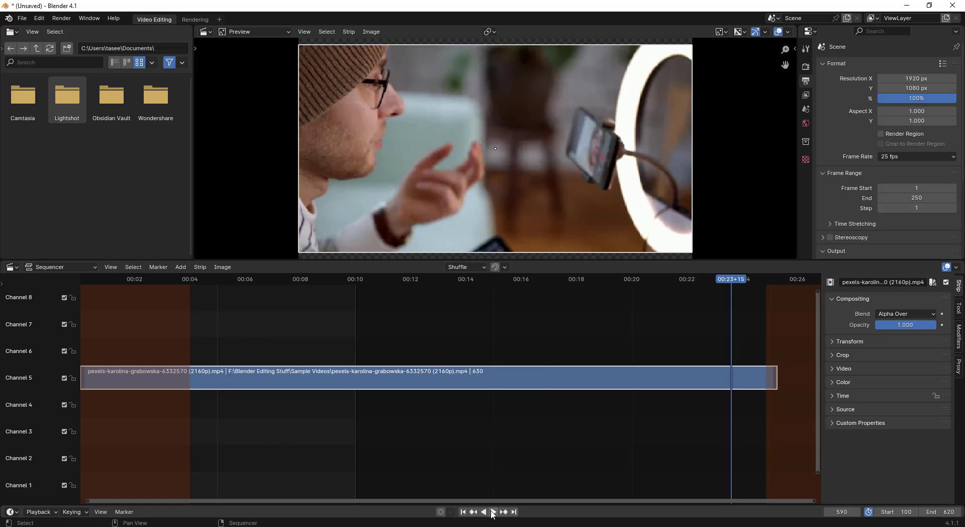
pyautogui.click(492, 512)
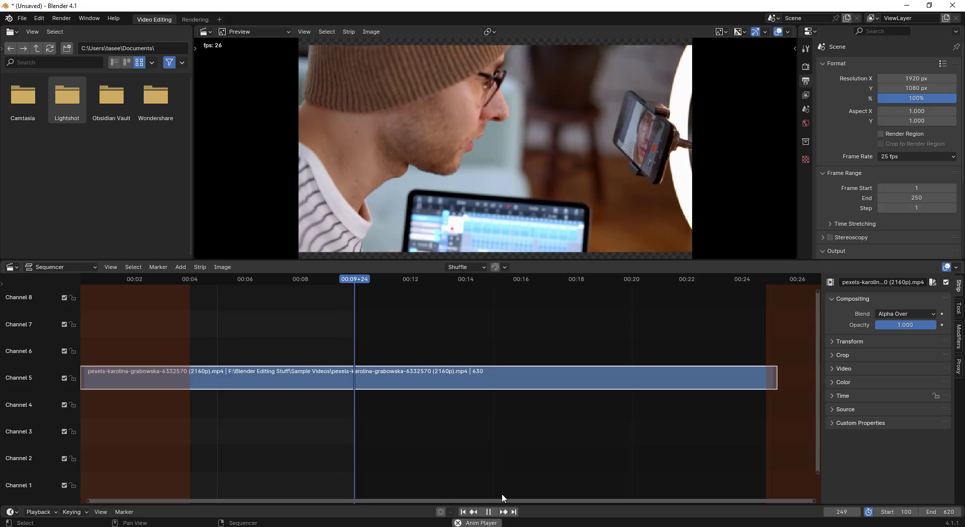
pyautogui.click(489, 512)
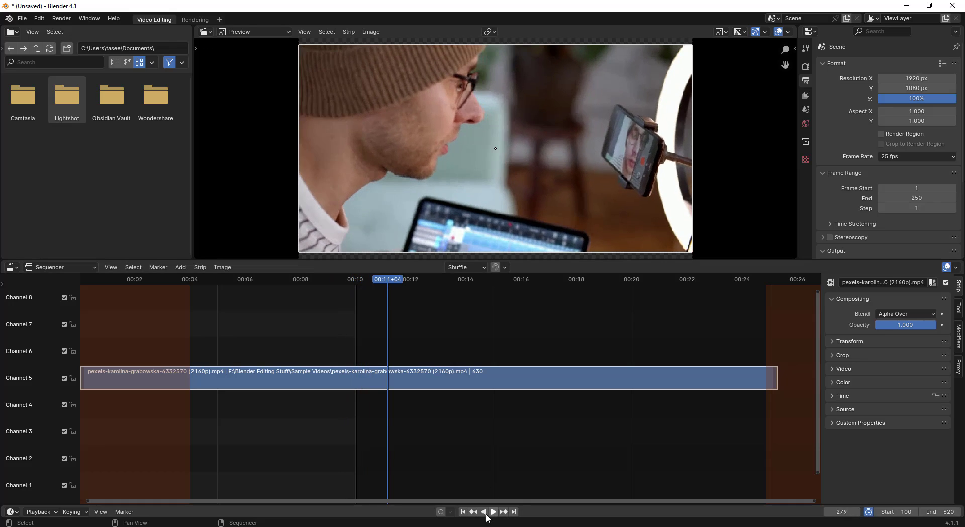
# Step: Set the current frame to 279, showing the clip at 00:11+04
pyautogui.moveTo(381, 282); pyautogui.dragTo(257, 279)
pyautogui.click(847, 511)
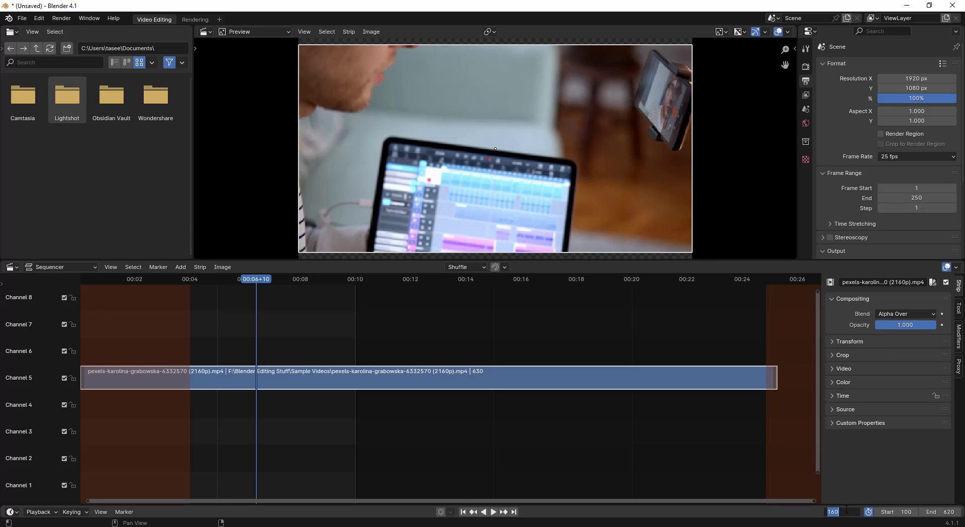
pyautogui.write('279')
pyautogui.press('Return')
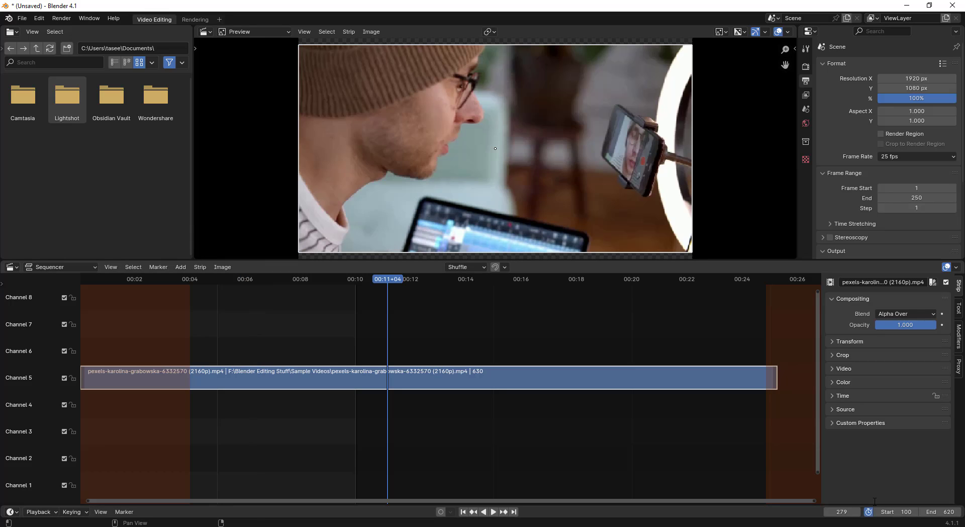
# Step: Use Set Preview Range to Strips to span frames 1 to 630 again
pyautogui.rightClick(297, 375)
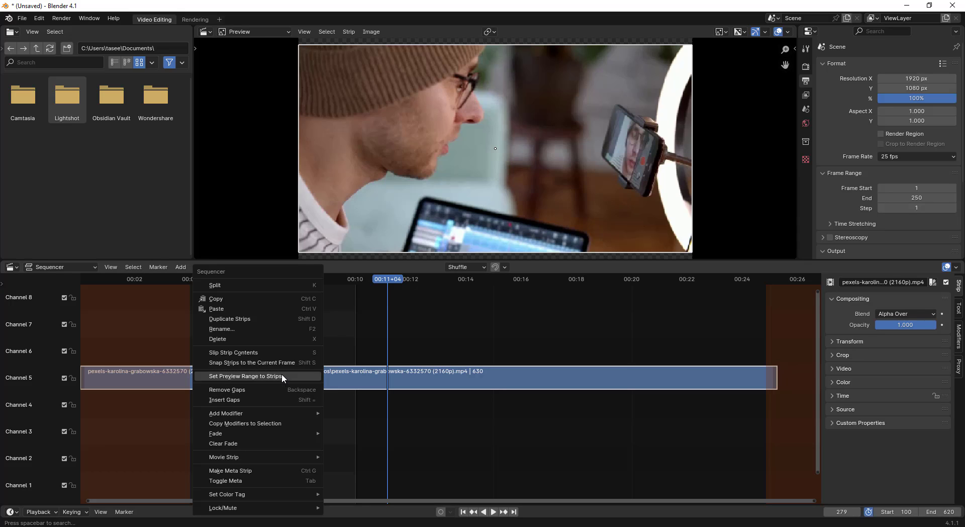
pyautogui.click(281, 375)
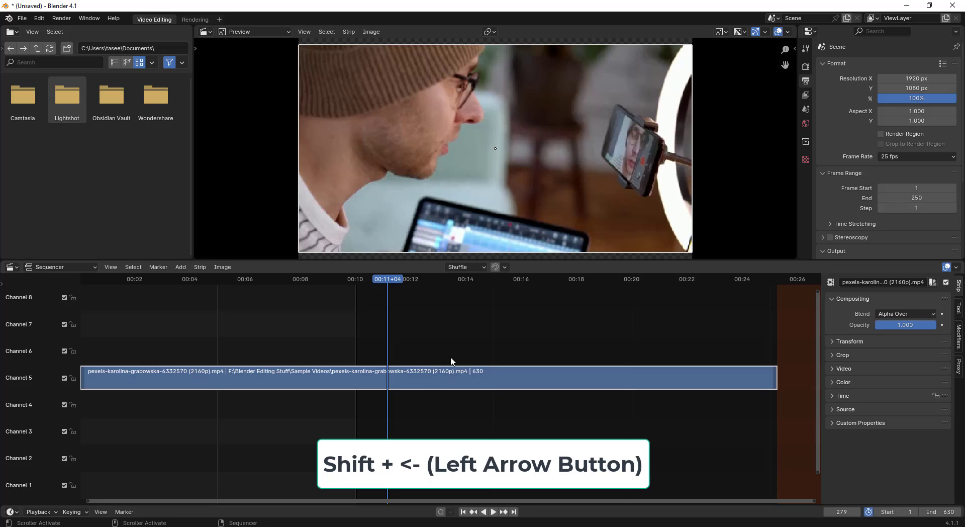
# Step: Place the playhead at frame 520 (00:20+20) and make it the playback range's end frame
pyautogui.hotkey('shift', 'Left')
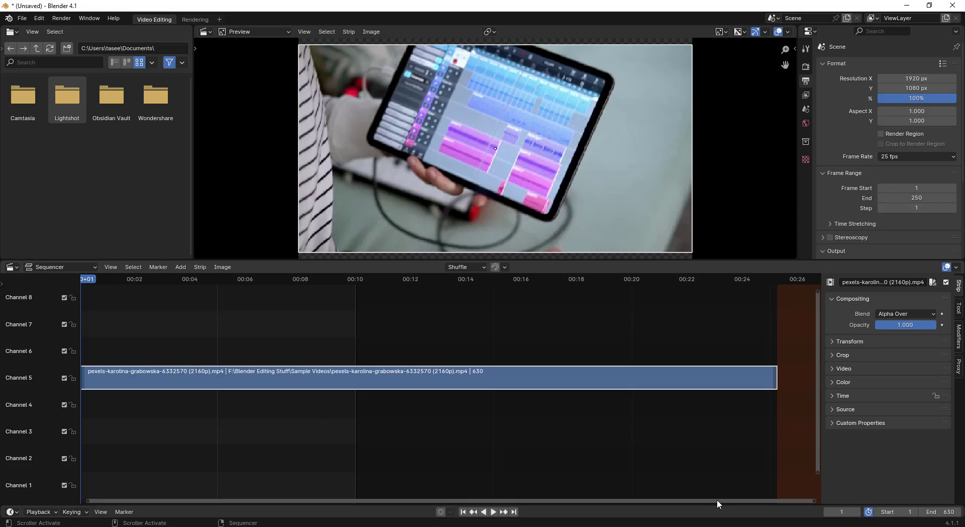
pyautogui.hotkey('shift', 'Right')
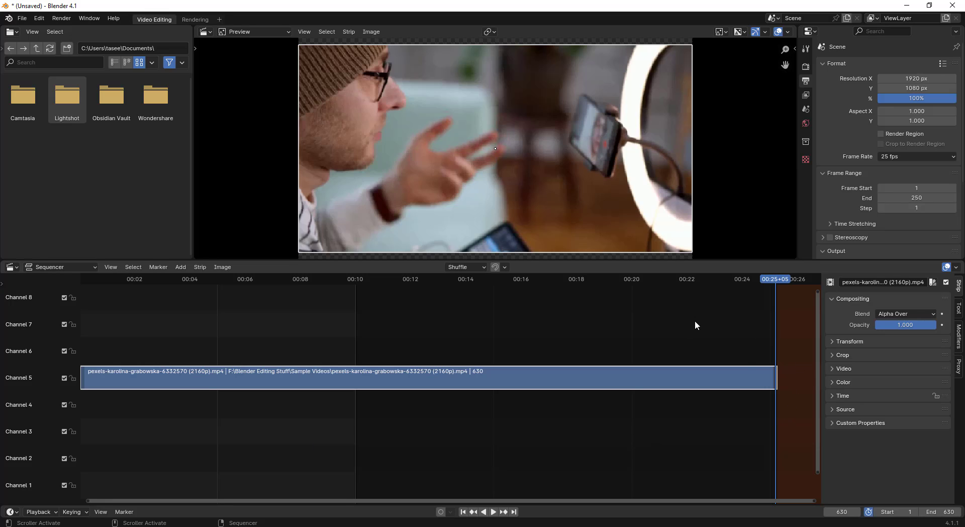
pyautogui.click(681, 279)
pyautogui.click(653, 279)
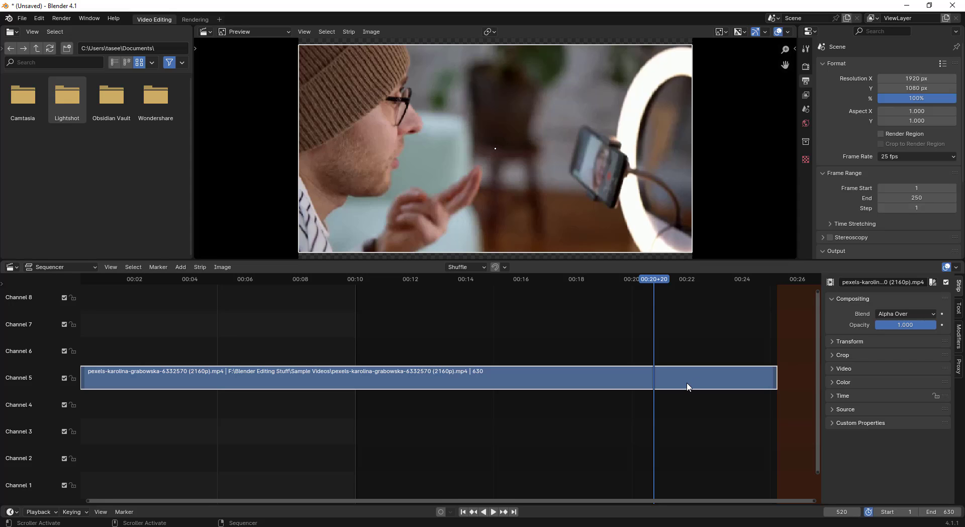
pyautogui.hotkey('ctrl', 'End')
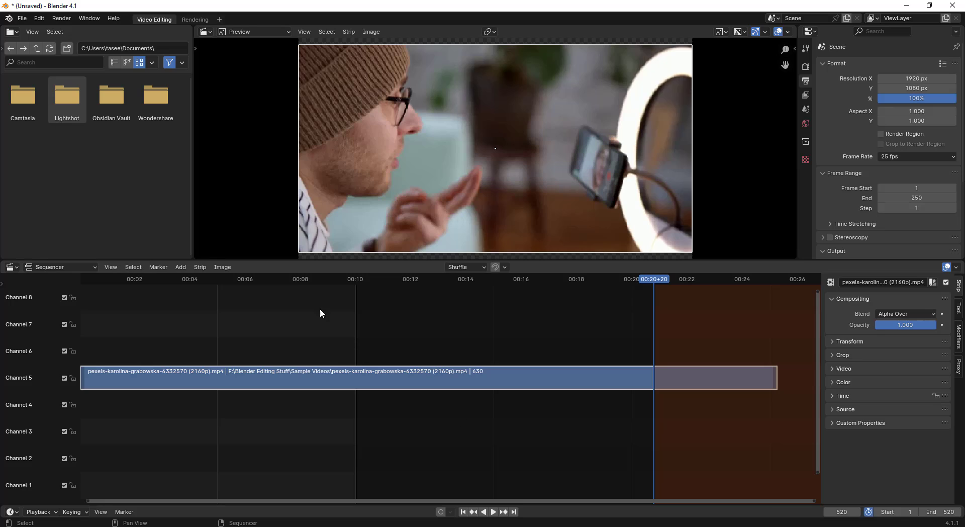
# Step: Start the playback range at frame 122, then step through nearby frames ending on frame 137
pyautogui.click(214, 280)
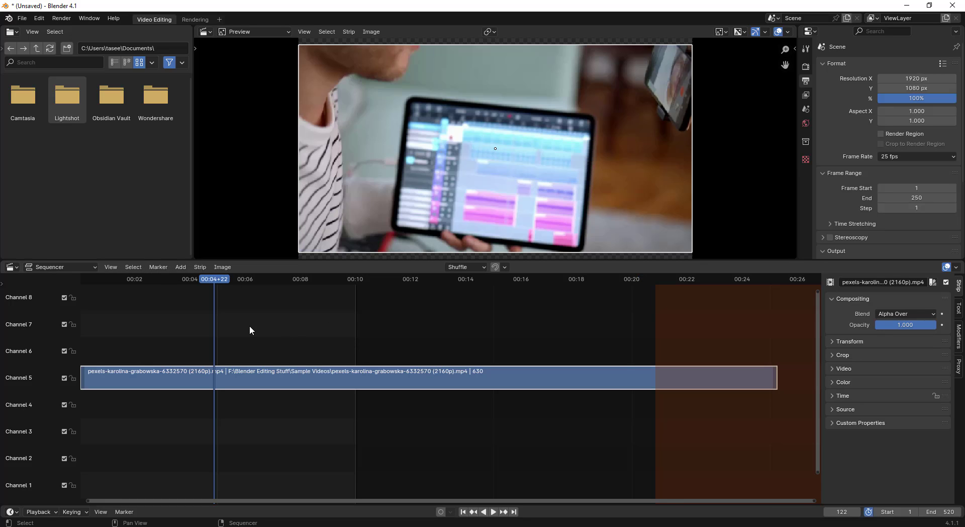
pyautogui.hotkey('ctrl', 'Home')
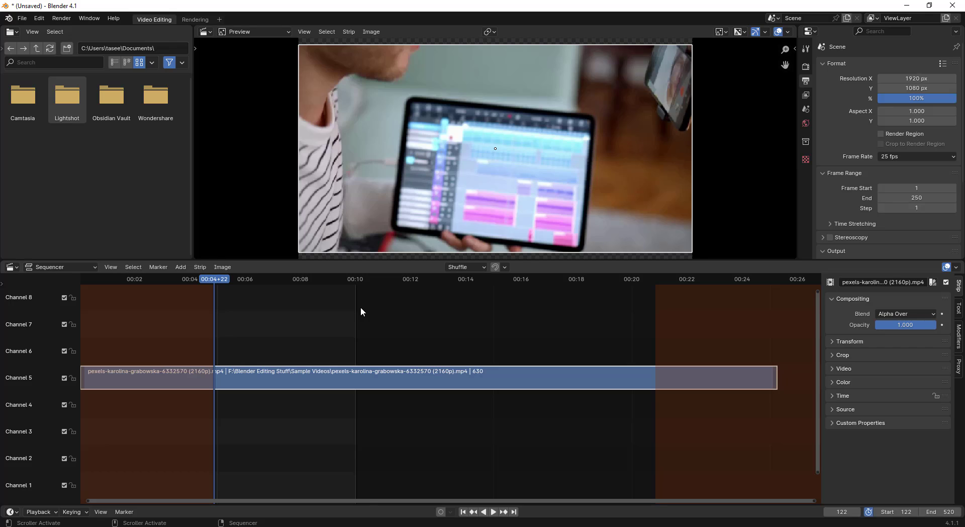
pyautogui.press('Right')
pyautogui.press('Right')
pyautogui.press('Right')
pyautogui.press('Right')
pyautogui.press('Right')
pyautogui.press('Right')
pyautogui.press('Right')
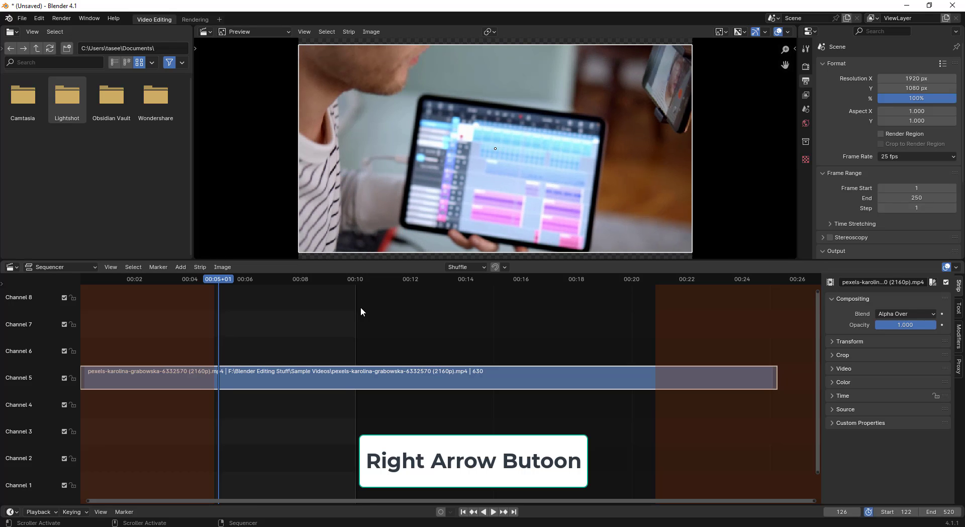
pyautogui.press('Right')
pyautogui.press('Right')
pyautogui.press('Right')
pyautogui.press('Right')
pyautogui.press('Right')
pyautogui.press('Right')
pyautogui.press('Right')
pyautogui.press('Right')
pyautogui.press('Right')
pyautogui.press('Right')
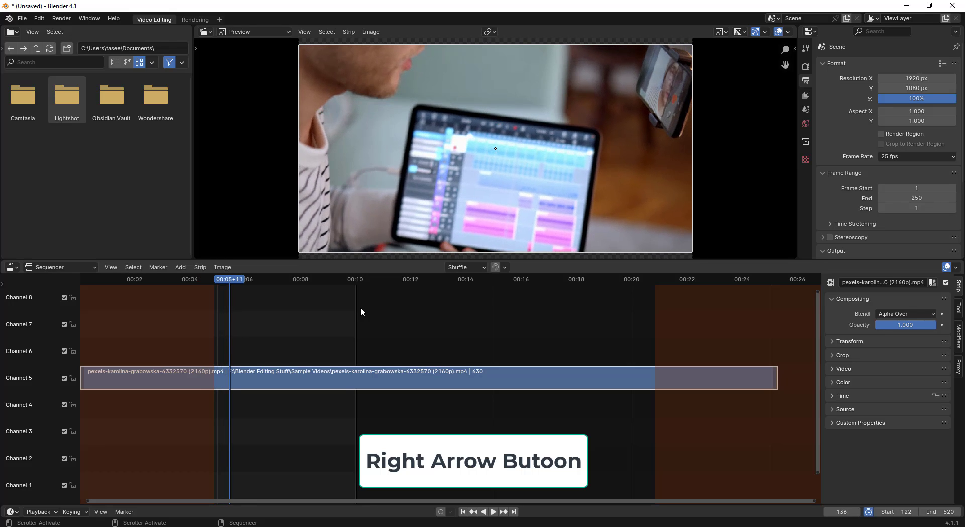
pyautogui.press('Right')
pyautogui.press('Right')
pyautogui.press('Right')
pyautogui.press('Right')
pyautogui.press('Right')
pyautogui.press('Right')
pyautogui.press('Right')
pyautogui.press('Right')
pyautogui.press('Right')
pyautogui.press('Right')
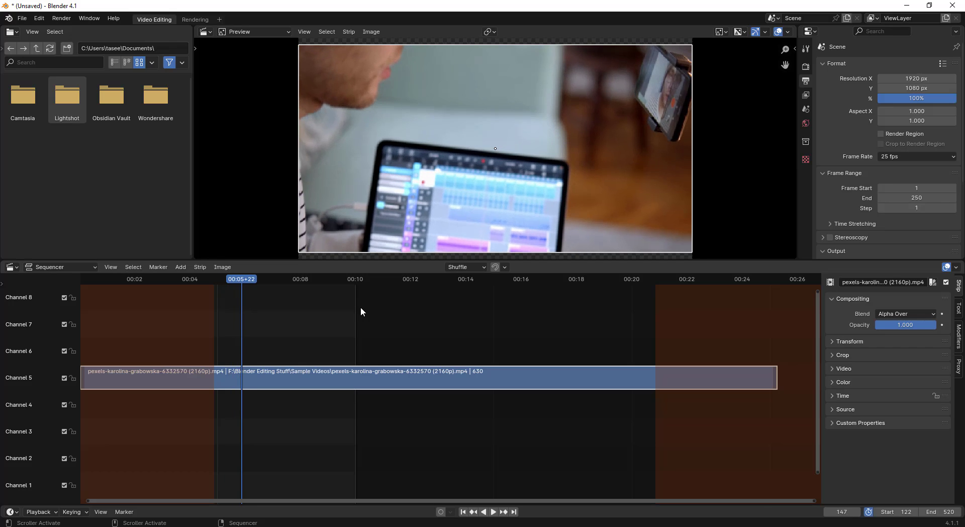
pyautogui.press('Right')
pyautogui.press('Right')
pyautogui.press('Right')
pyautogui.press('Right')
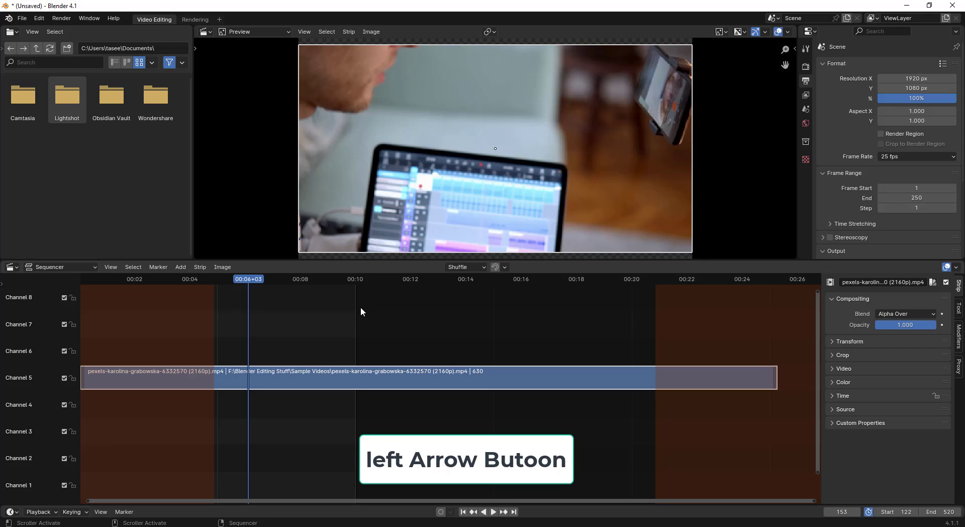
pyautogui.press('Left')
pyautogui.press('Left')
pyautogui.press('Left')
pyautogui.press('Left')
pyautogui.press('Left')
pyautogui.press('Left')
pyautogui.press('Left')
pyautogui.press('Left')
pyautogui.press('Left')
pyautogui.press('Left')
pyautogui.press('Left')
pyautogui.press('Left')
pyautogui.press('Left')
pyautogui.press('Left')
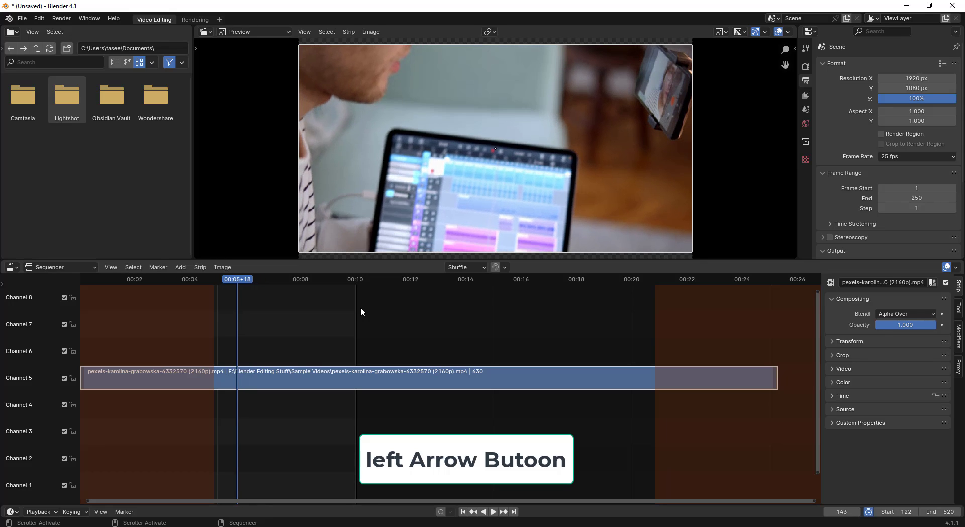
pyautogui.press('Left')
pyautogui.press('Left')
pyautogui.press('Left')
pyautogui.press('Left')
pyautogui.press('Left')
pyautogui.press('Left')
pyautogui.press('Left')
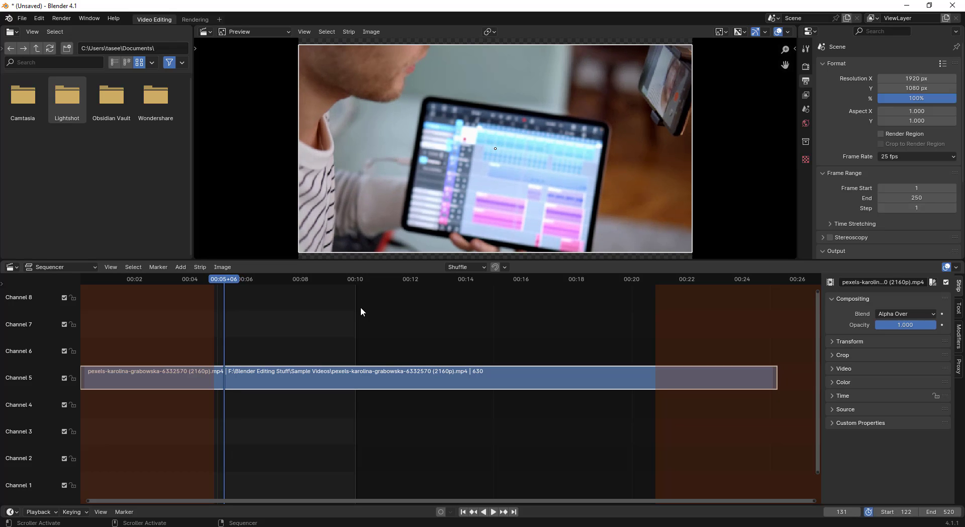
pyautogui.press('Right')
pyautogui.press('Right')
pyautogui.press('Right')
pyautogui.press('Right')
pyautogui.press('Right')
# Step: Fit the playback range back to the whole strip, frames 1 to 630, with Set Preview Range to Strips
pyautogui.rightClick(456, 380)
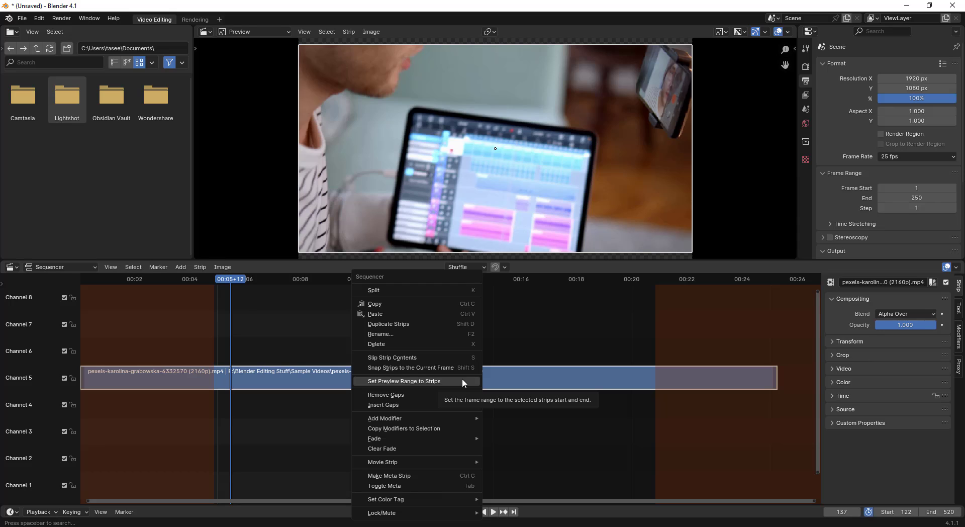
pyautogui.click(460, 380)
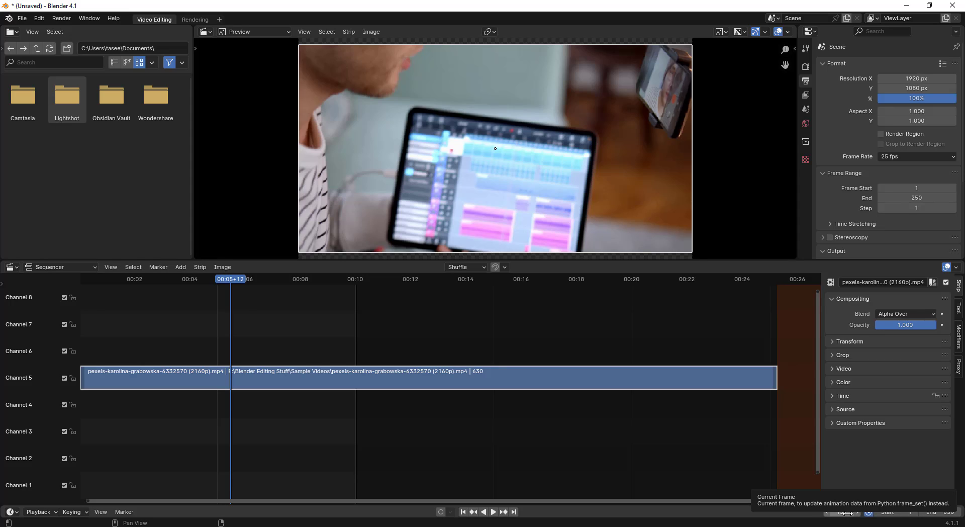
# Step: Set the playback range to start at frame 137 and end at frame 446
pyautogui.click(902, 512)
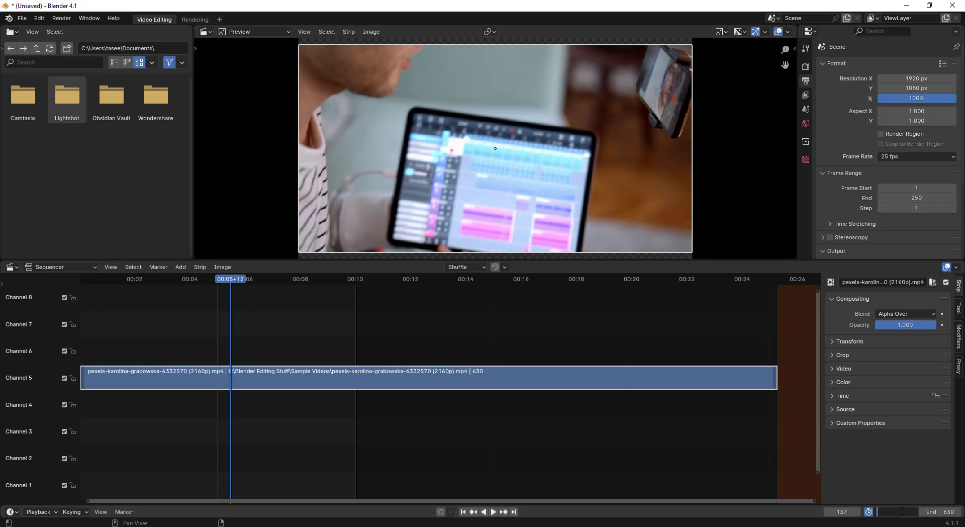
pyautogui.write('137')
pyautogui.press('Return')
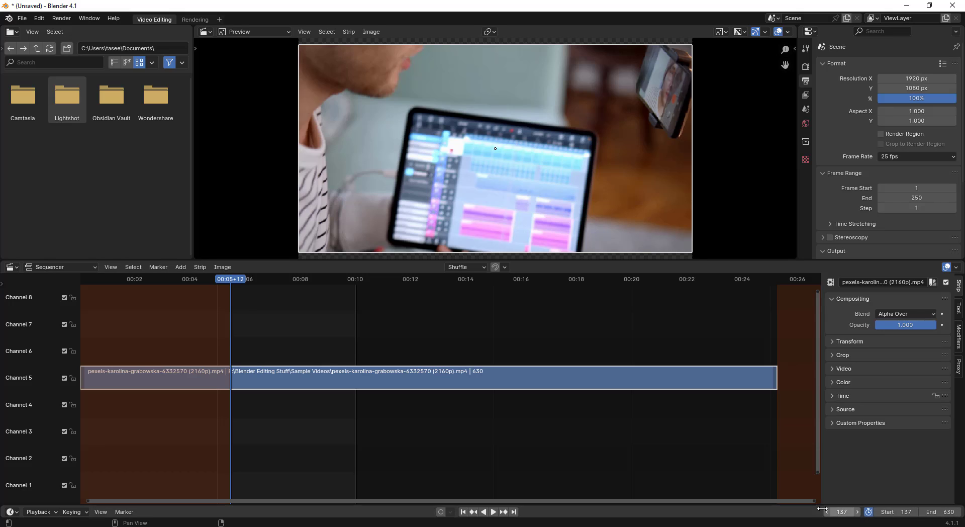
pyautogui.click(570, 281)
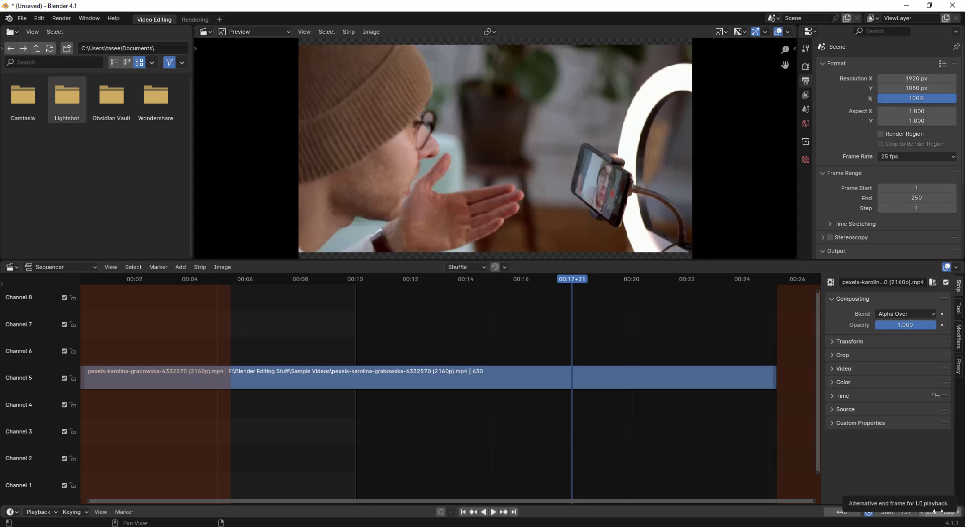
pyautogui.hotkey('ctrl', 'End')
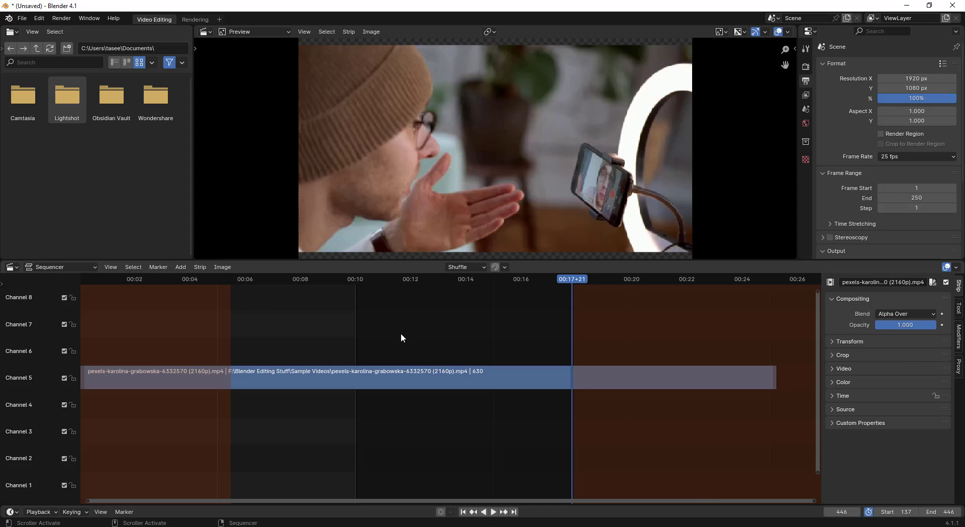
pyautogui.click(60, 19)
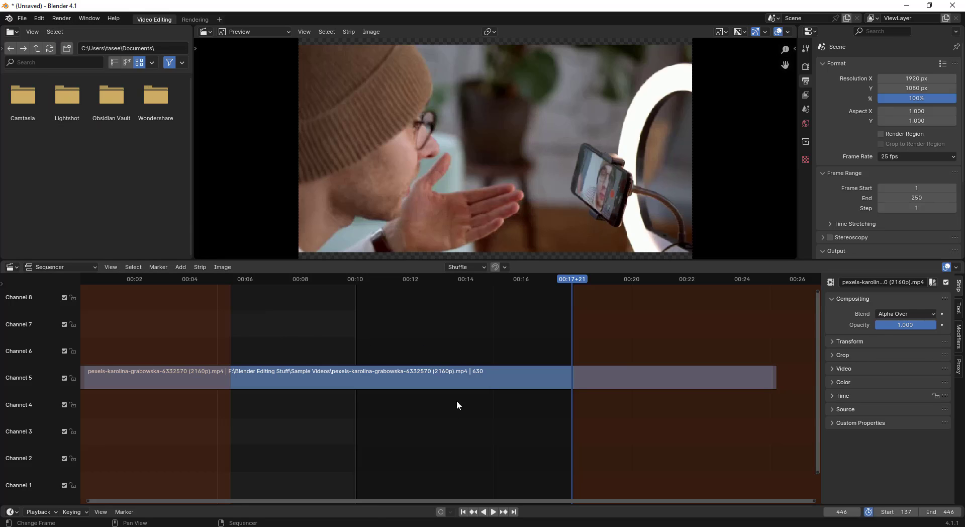
# Step: Fit the playback range back to the whole strip (1–630) and play the clip through to preview it
pyautogui.rightClick(443, 382)
pyautogui.click(442, 382)
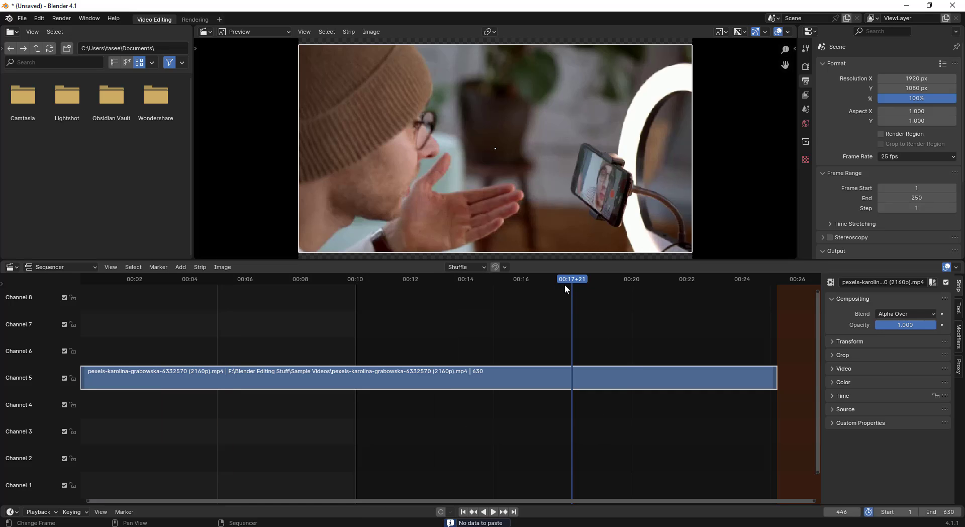
pyautogui.moveTo(565, 284); pyautogui.dragTo(135, 290)
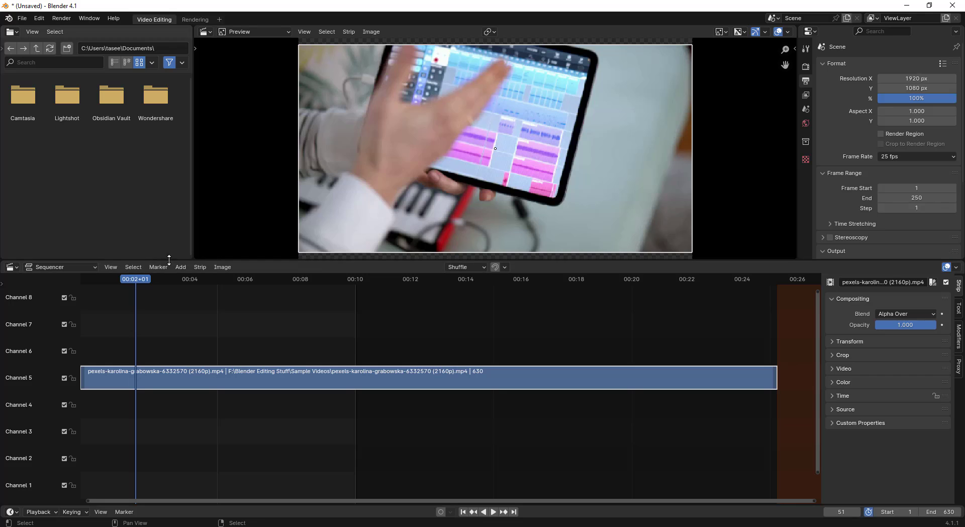
pyautogui.click(778, 285)
pyautogui.press('space')
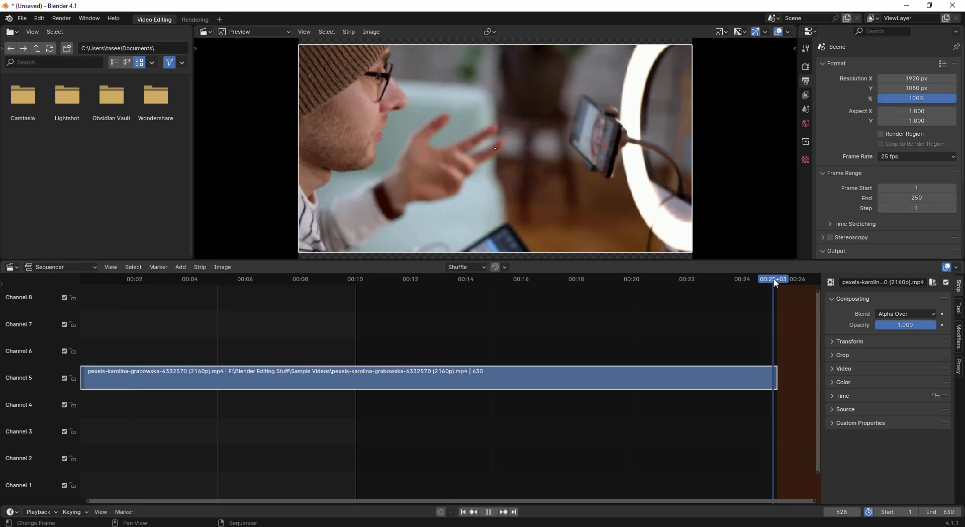
pyautogui.press('space')
pyautogui.click(61, 18)
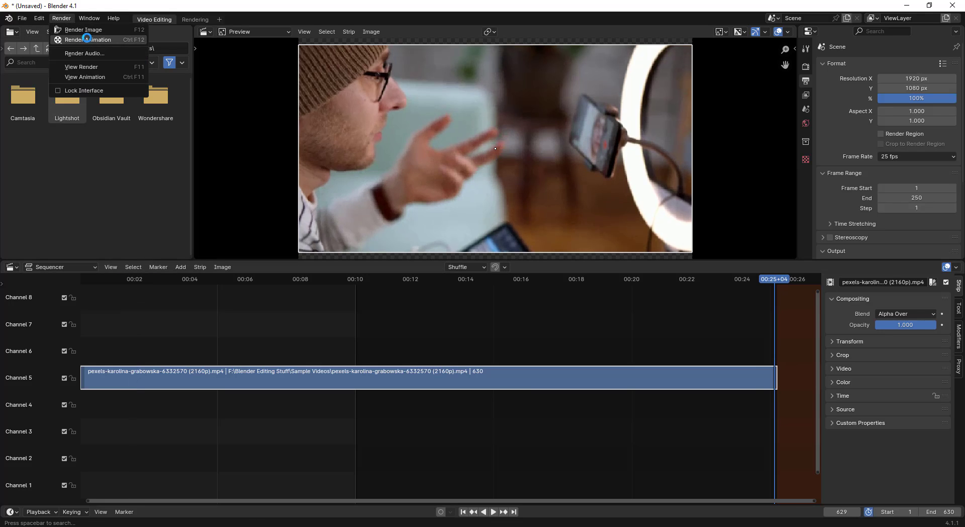
# Step: Render the animation through frame 250 and close the finished render window
pyautogui.click(87, 39)
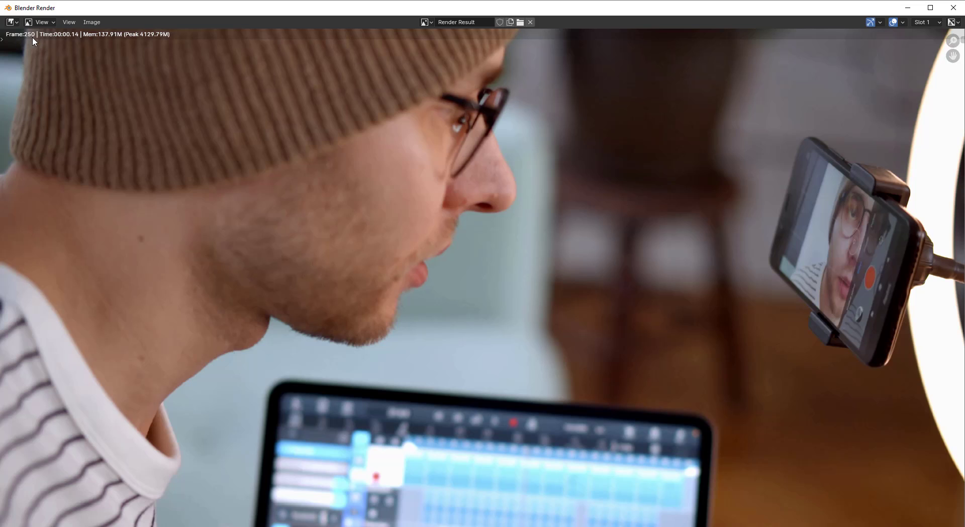
pyautogui.click(953, 8)
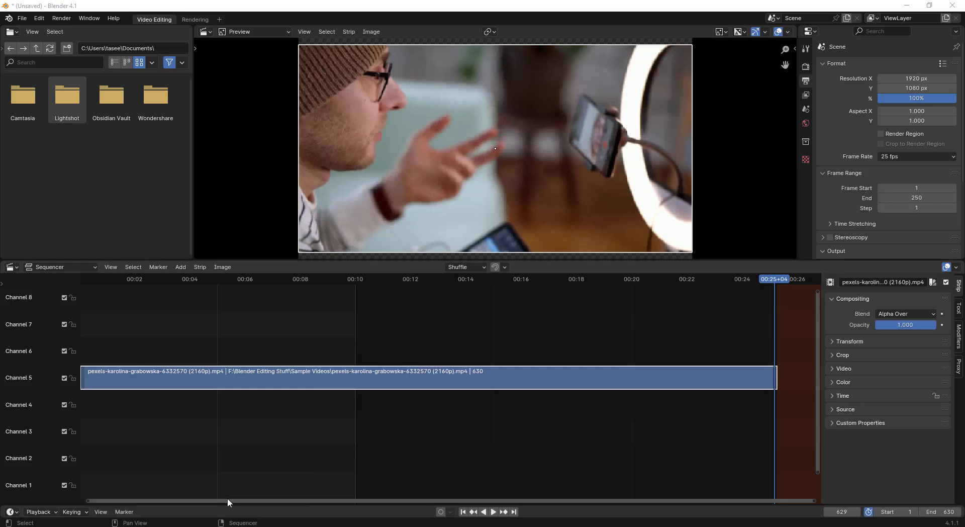
pyautogui.click(228, 525)
# Step: Watch the rendered 0001-0250 clip in VLC, then return to Blender
pyautogui.click(132, 109)
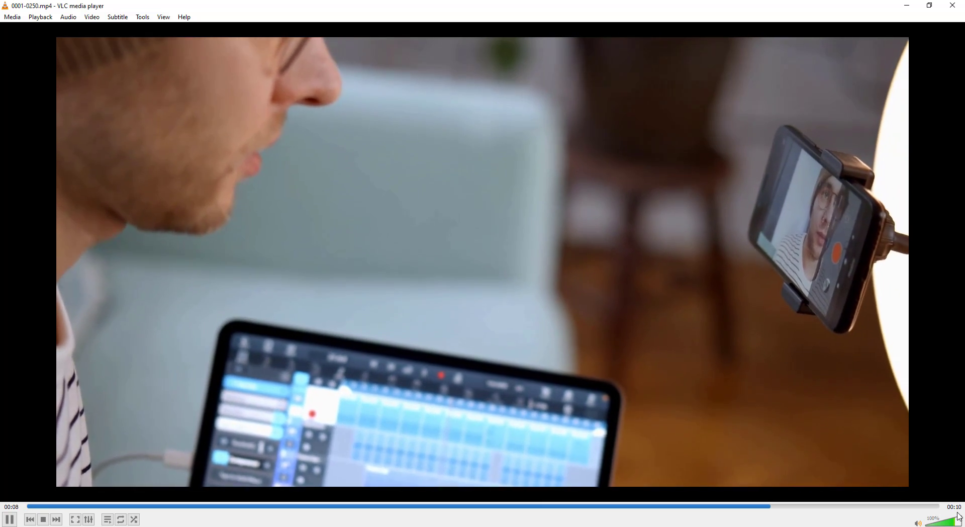
pyautogui.hotkey('alt', 'Tab')
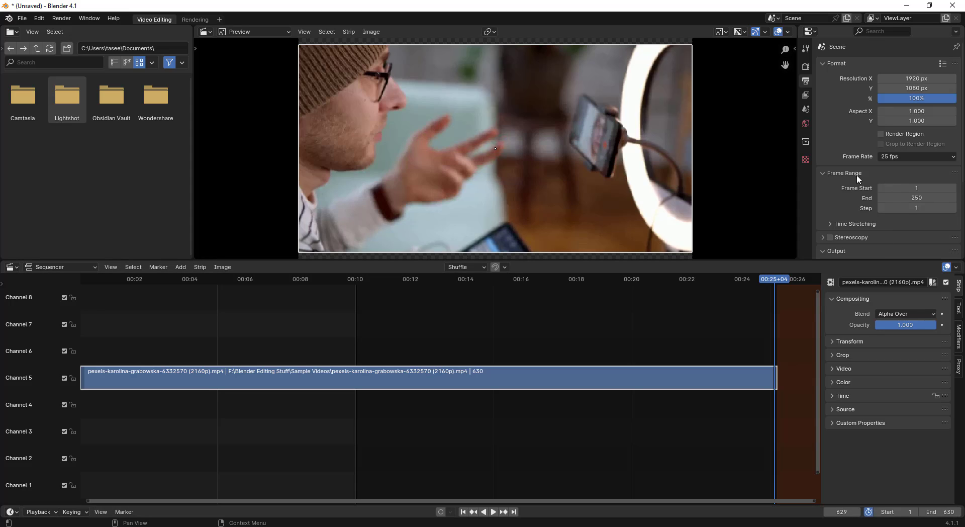
# Step: Set the scene's End frame to 630
pyautogui.click(918, 198)
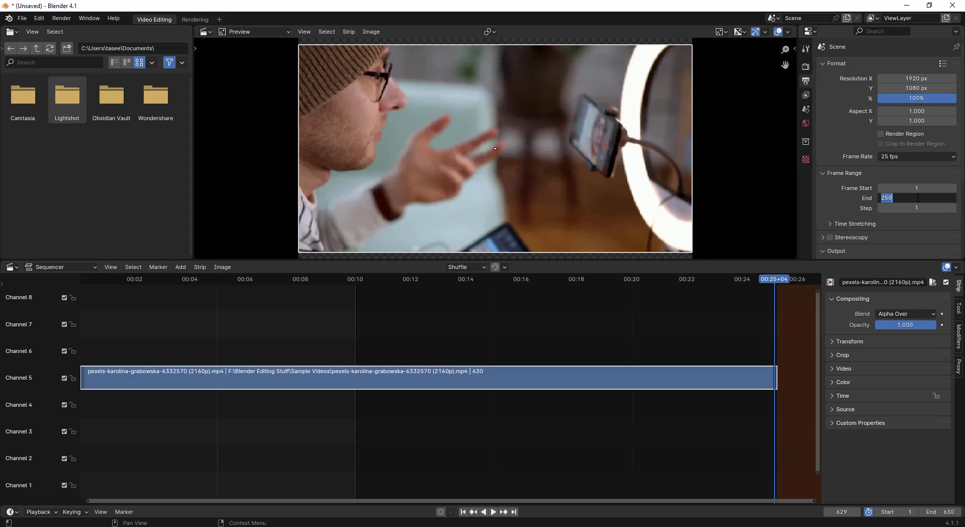
pyautogui.write('630')
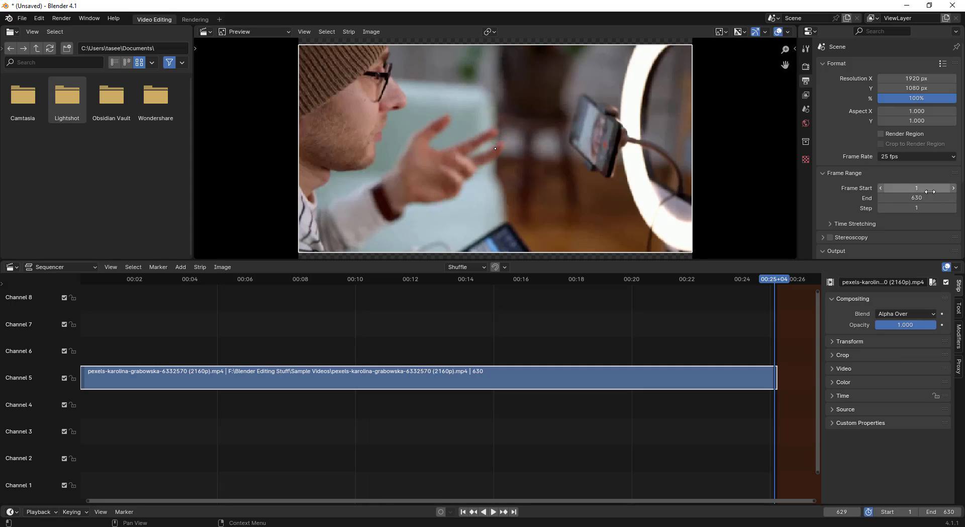
pyautogui.press('Return')
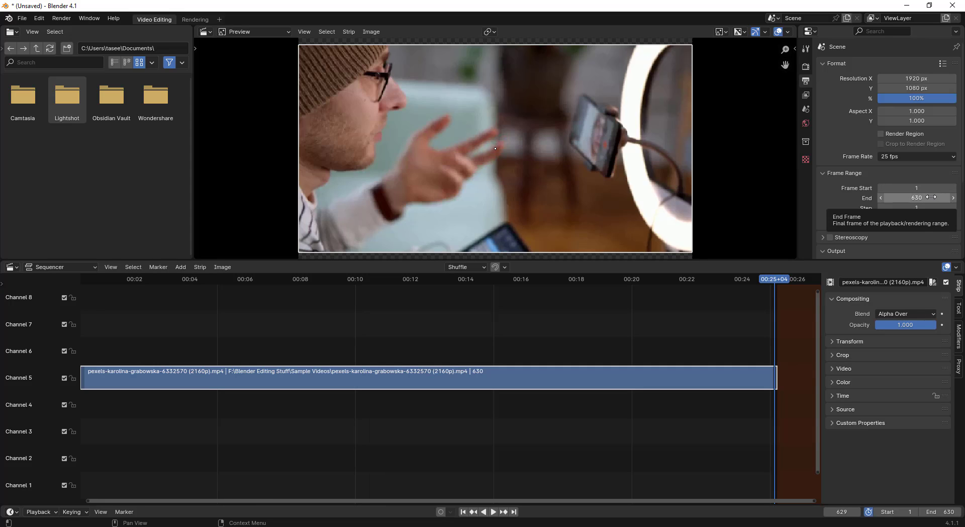
# Step: Start an animation render, then cancel it by closing the render window
pyautogui.click(61, 18)
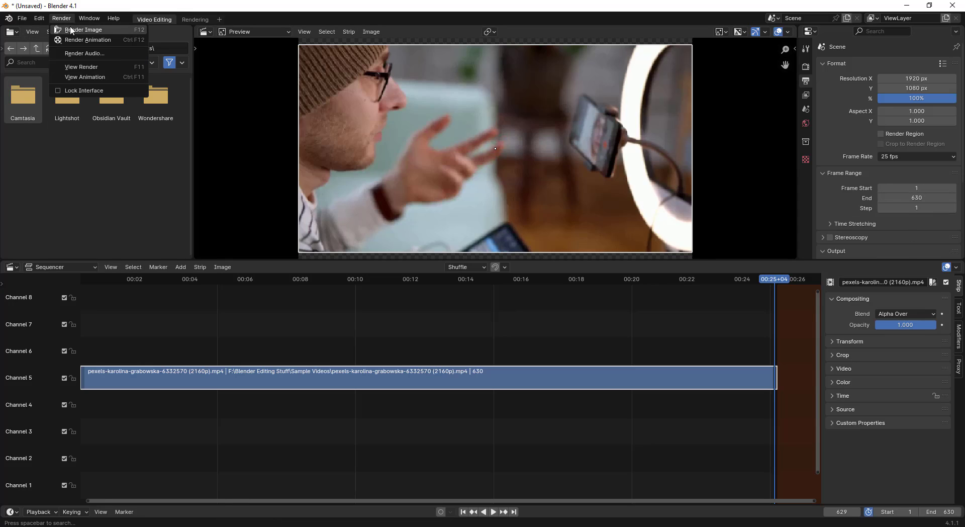
pyautogui.click(76, 40)
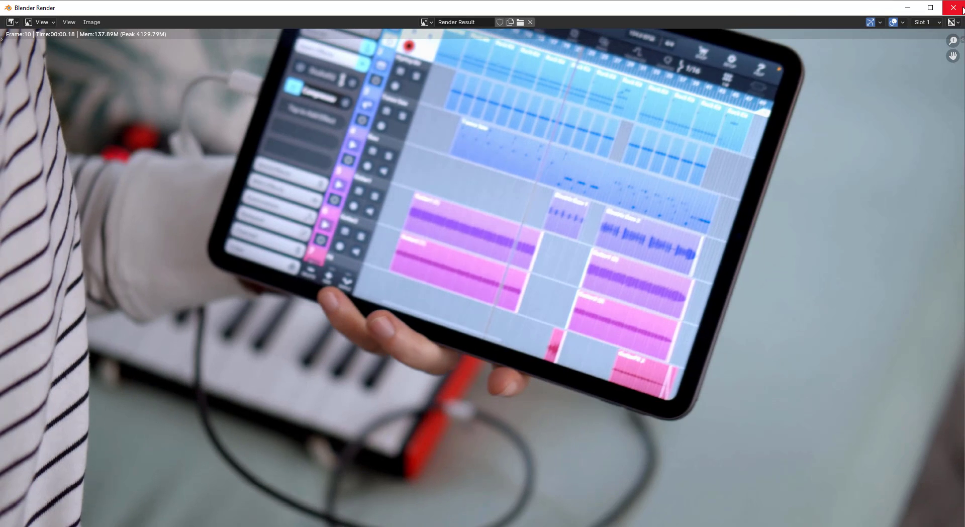
pyautogui.click(960, 9)
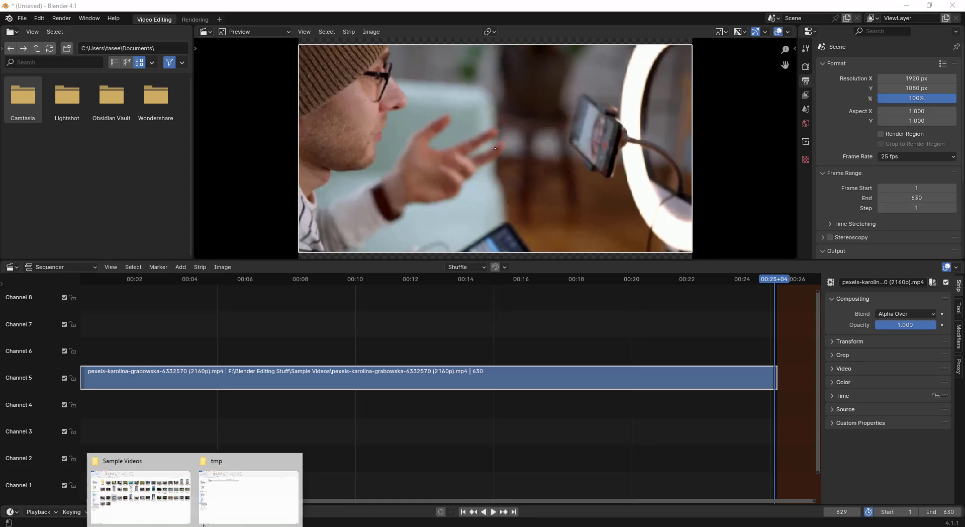
# Step: Permanently delete both earlier render files from C:\tmp
pyautogui.click(238, 513)
pyautogui.moveTo(225, 138); pyautogui.dragTo(189, 112)
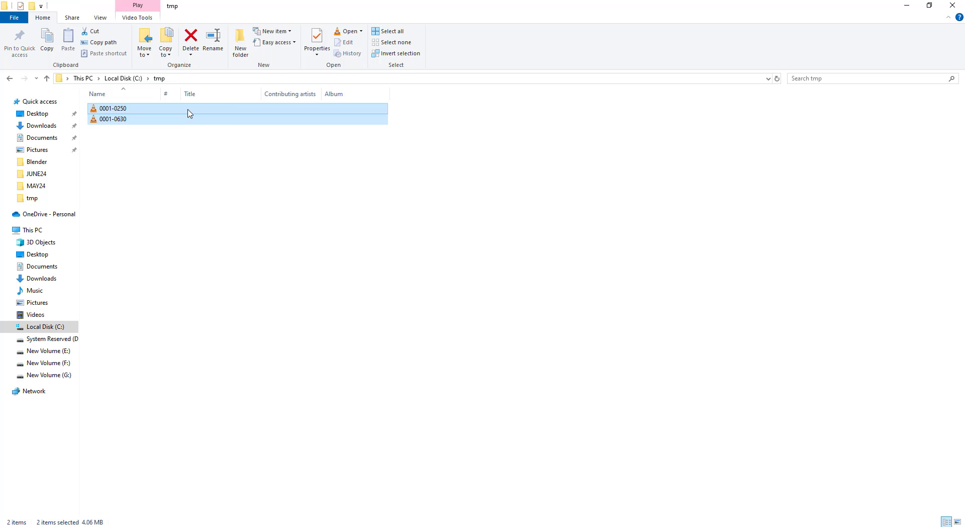
pyautogui.hotkey('shift', 'Delete')
pyautogui.press('Return')
pyautogui.hotkey('alt', 'Tab')
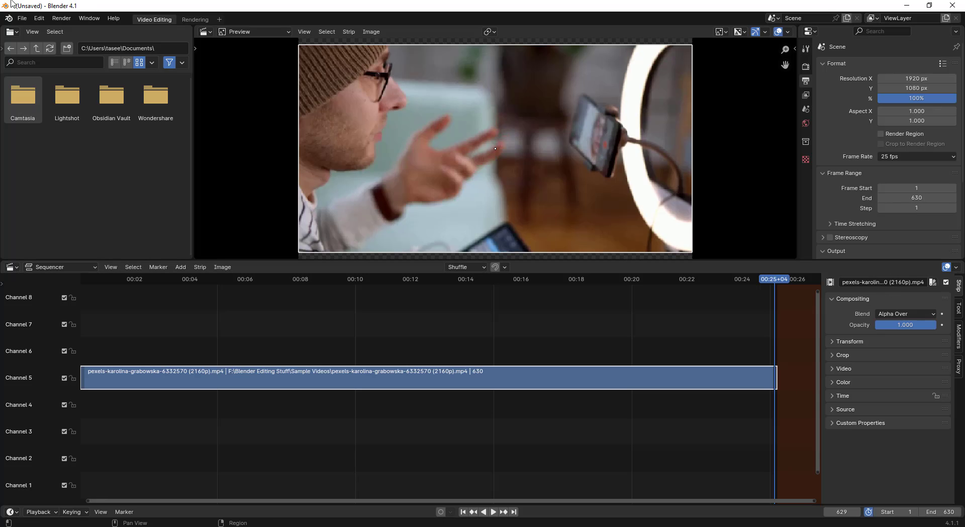
# Step: Render the full 630-frame animation and close the finished render window
pyautogui.click(62, 19)
pyautogui.click(68, 40)
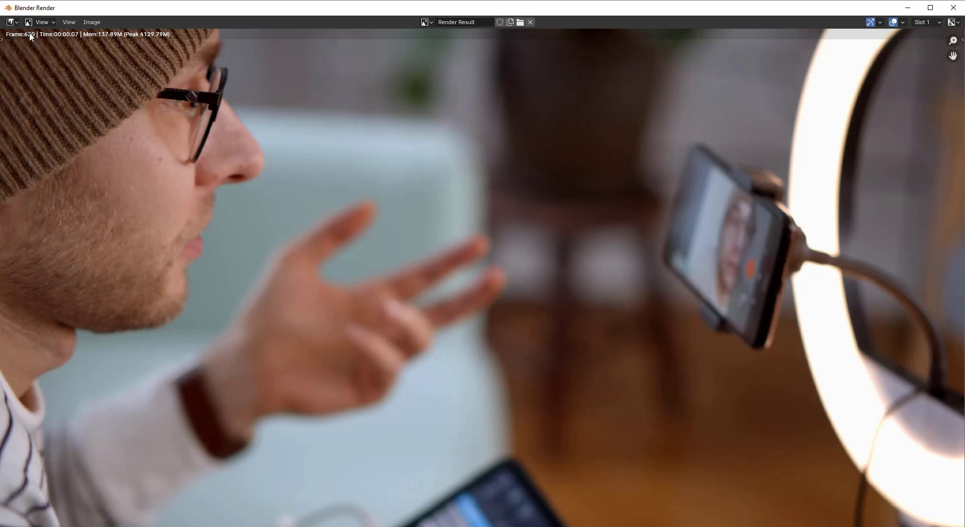
pyautogui.click(953, 8)
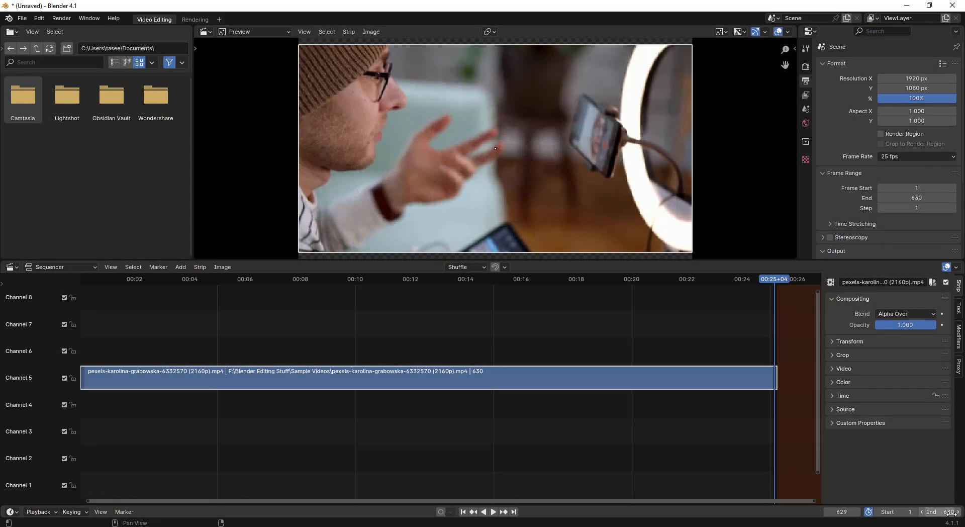
# Step: Play 0001-0630 in VLC, skipping ahead to about 17 seconds, and close it when done
pyautogui.click(205, 510)
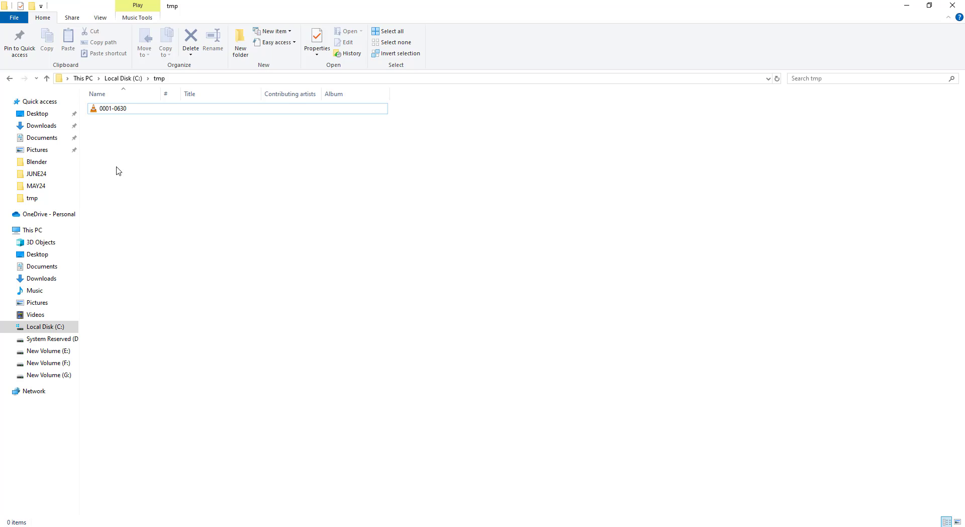
pyautogui.doubleClick(121, 109)
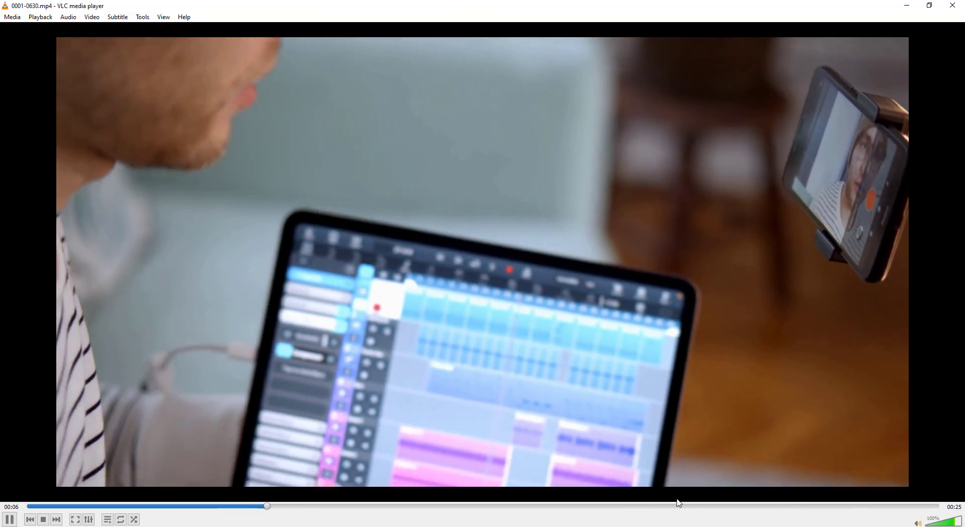
pyautogui.click(668, 505)
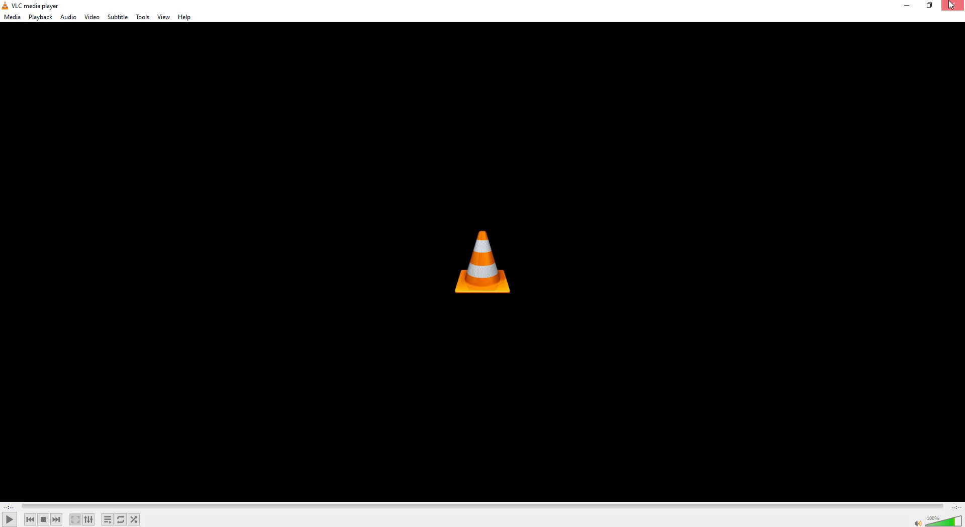
pyautogui.click(953, 6)
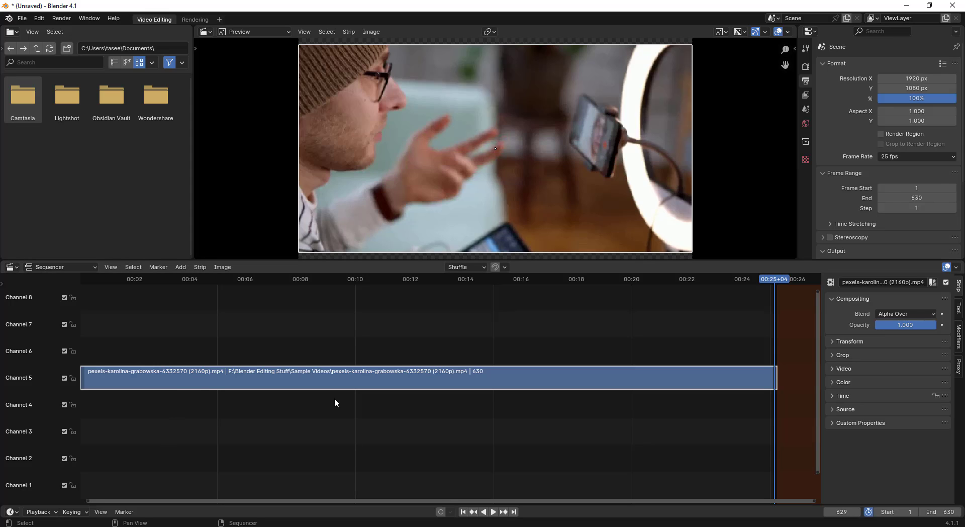
# Step: Use the Playback menu to set the range start to frame 52 and end to frame 409
pyautogui.click(137, 279)
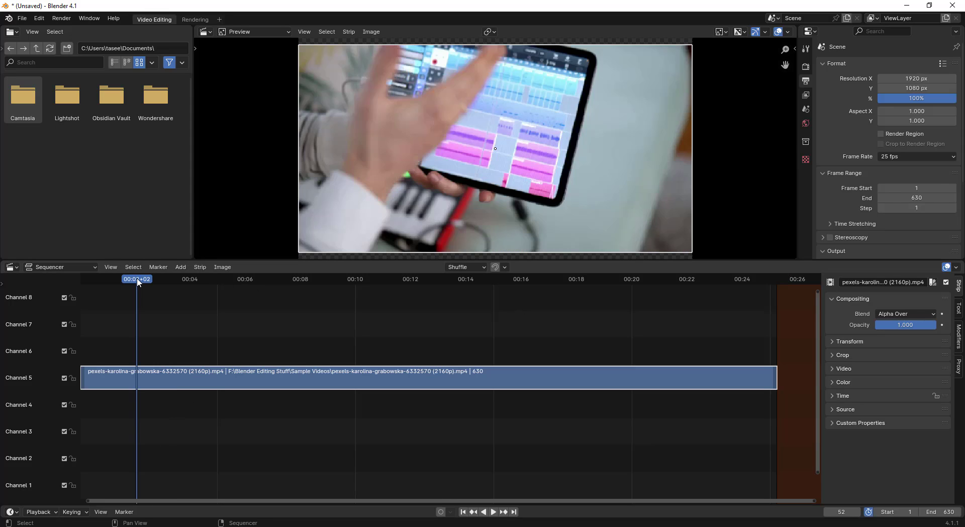
pyautogui.click(50, 512)
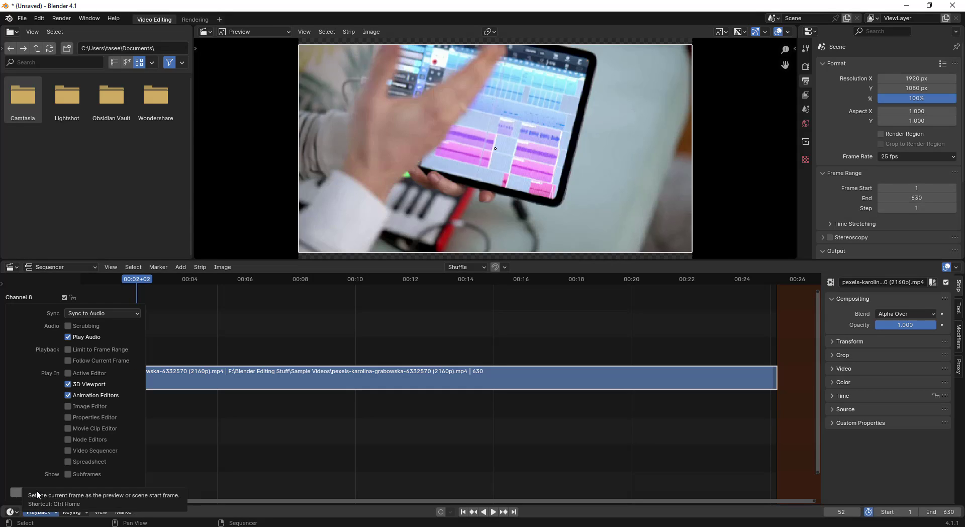
pyautogui.click(37, 493)
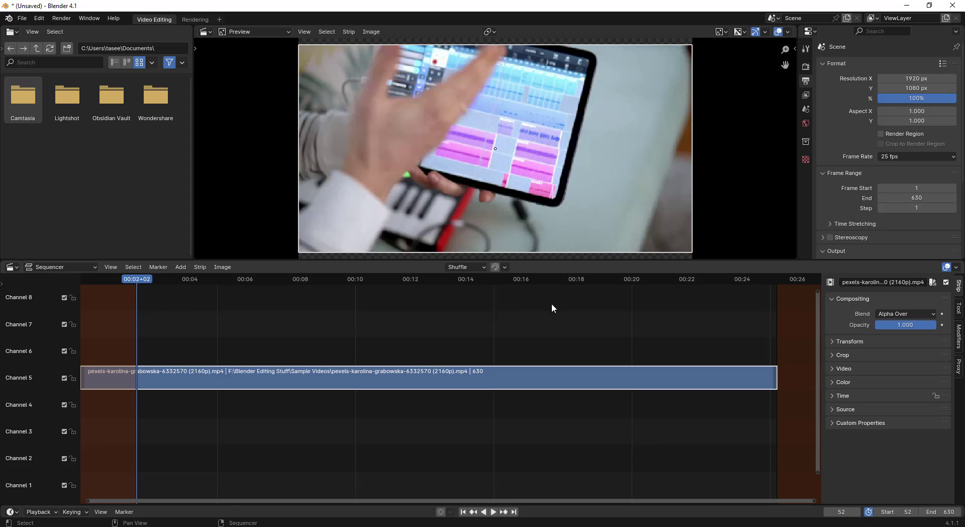
pyautogui.click(532, 279)
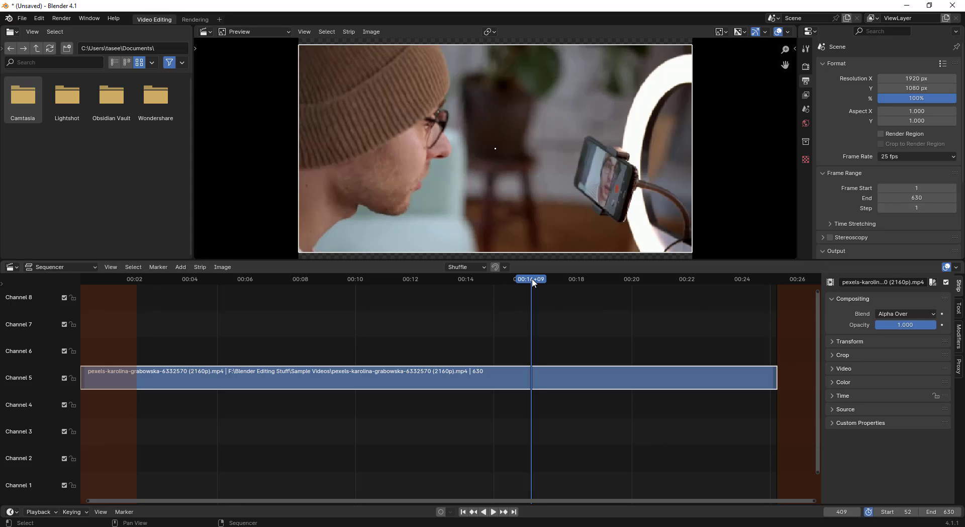
pyautogui.click(38, 512)
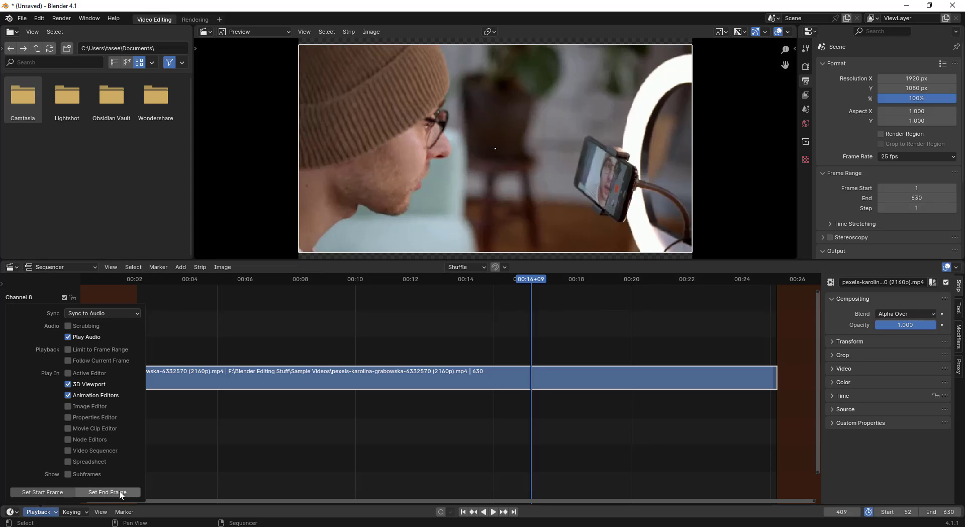
pyautogui.click(121, 492)
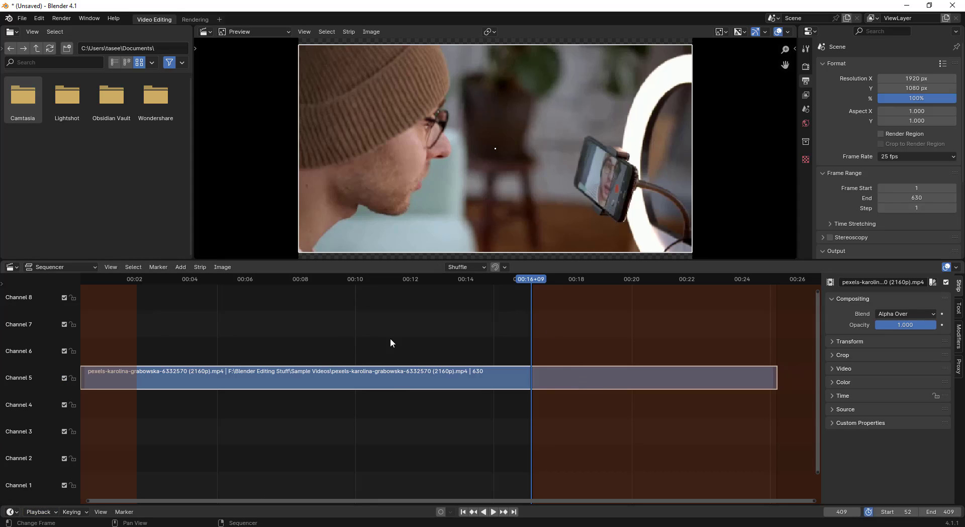